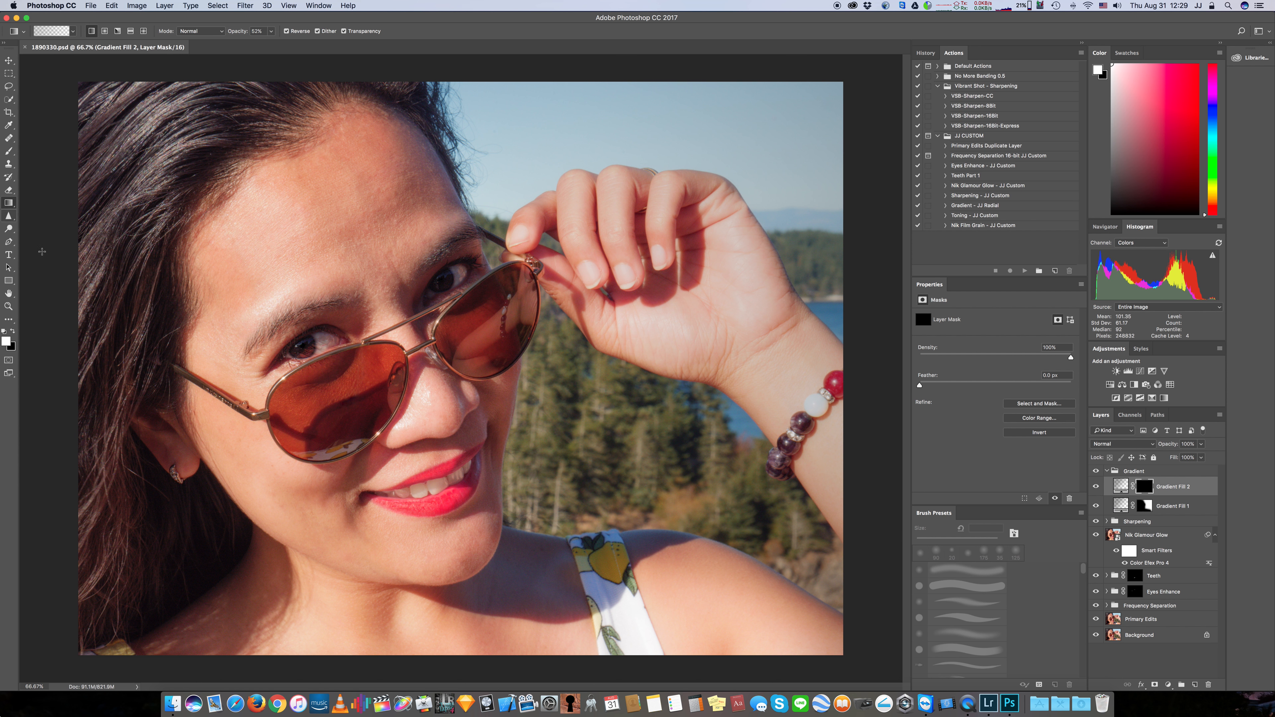
# Try to draw a diagonal gradient across the whole photo on the Gradient Fill 2 layer mask
pyautogui.moveTo(208, 165); pyautogui.dragTo(766, 669)
pyautogui.scroll(-5, 486, 413)
pyautogui.scroll(3, 486, 413)
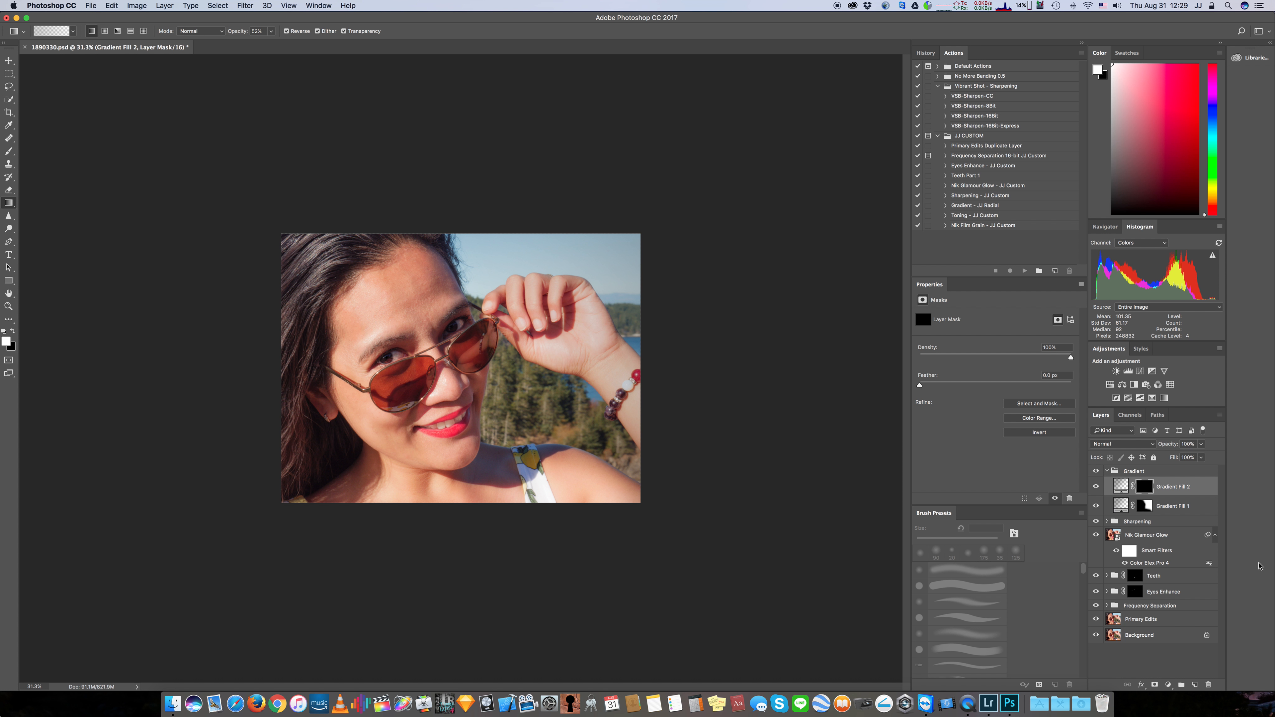
# Hide the Gradient Fill 2 layer and compare the photo with and without Gradient Fill 1
pyautogui.click(1097, 487)
pyautogui.click(1096, 506)
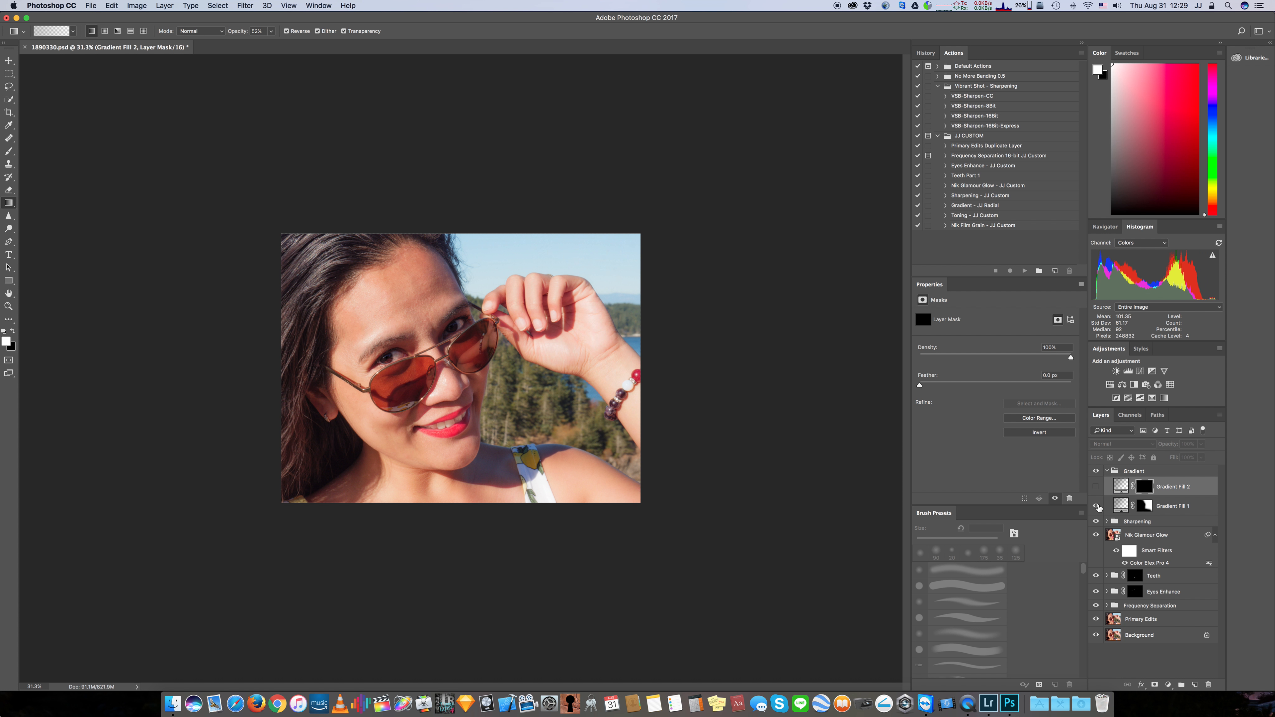
pyautogui.click(1097, 506)
# Activate the Gradient Fill 1 mask with the Brush tool and check that layer's effect by toggling its visibility
pyautogui.click(1146, 508)
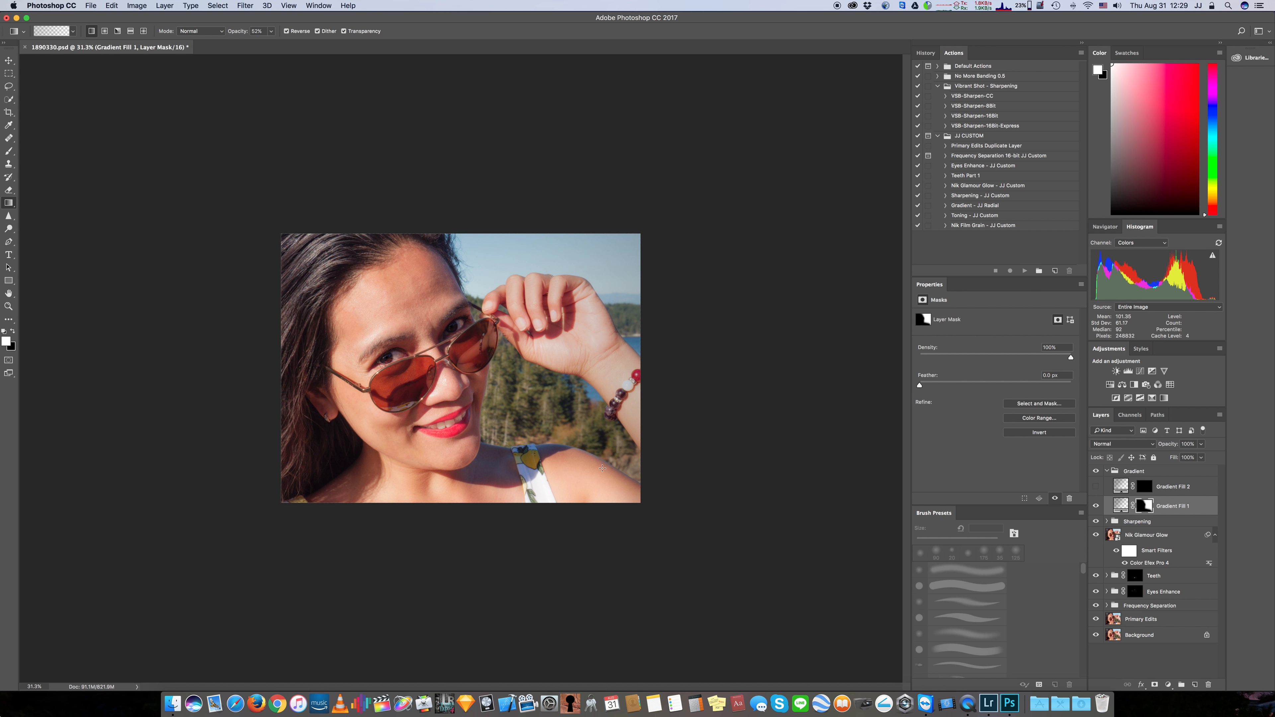
pyautogui.click(8, 152)
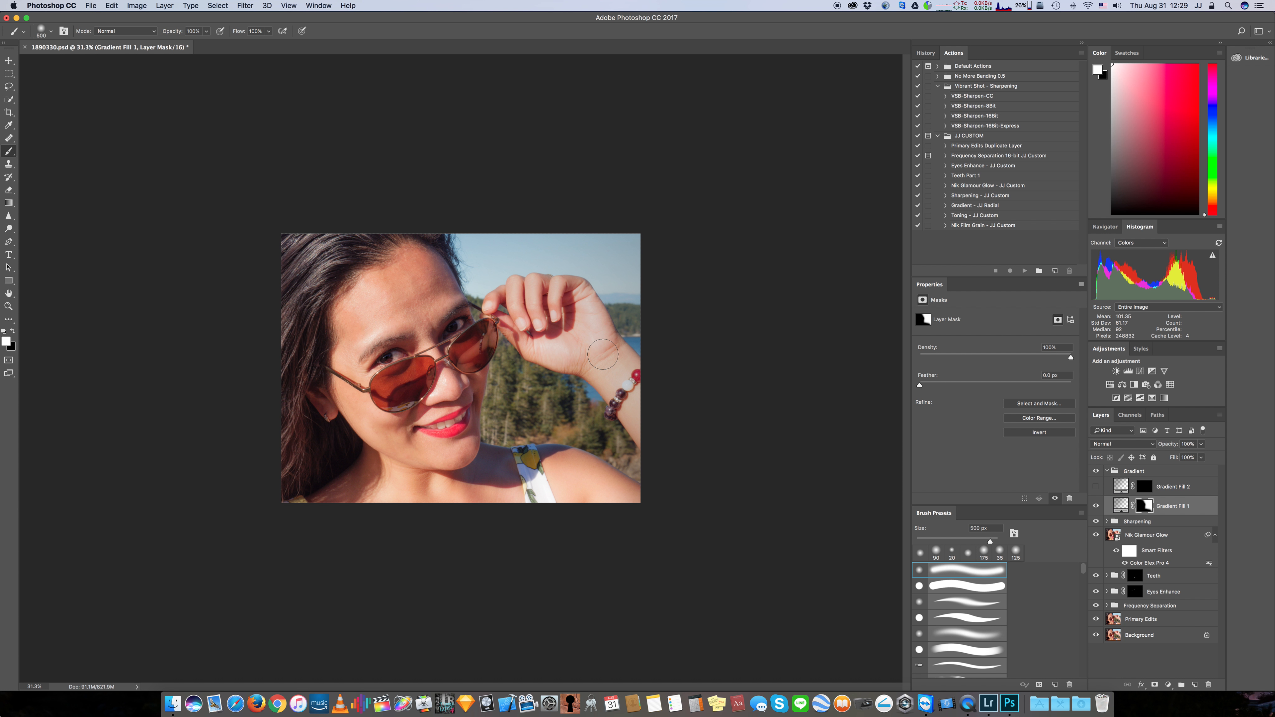
pyautogui.click(1095, 506)
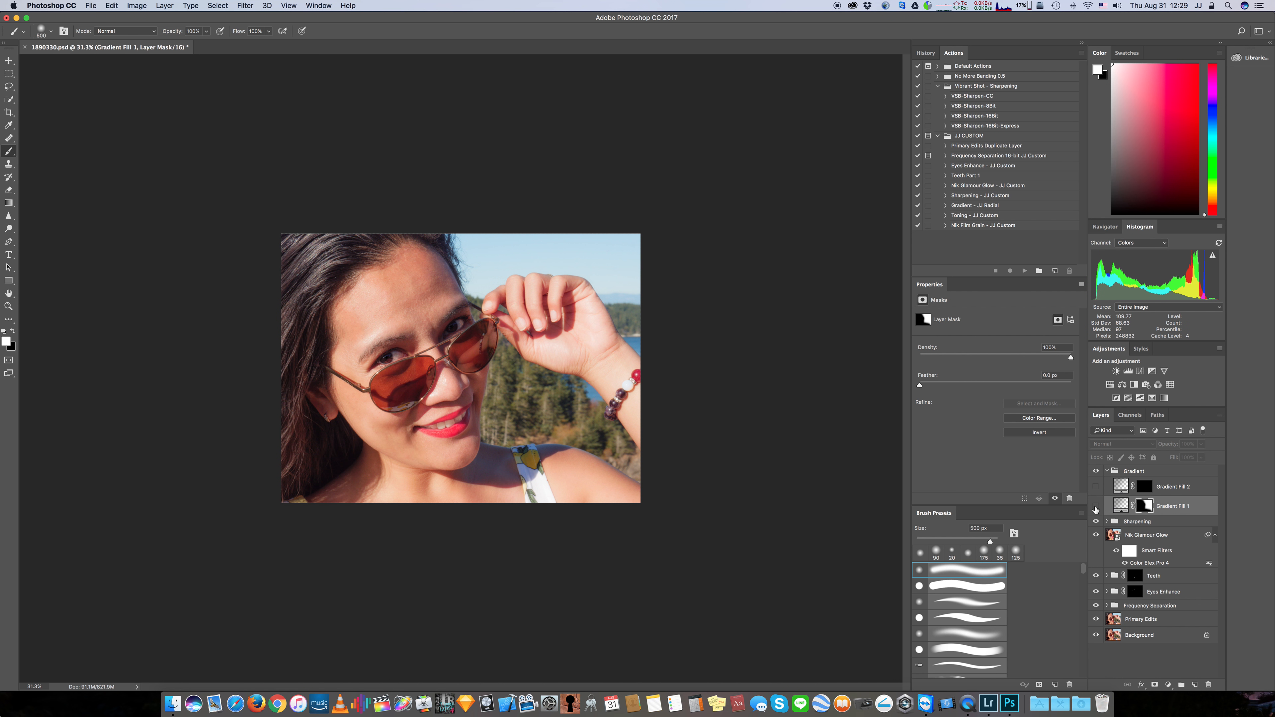
pyautogui.click(1095, 506)
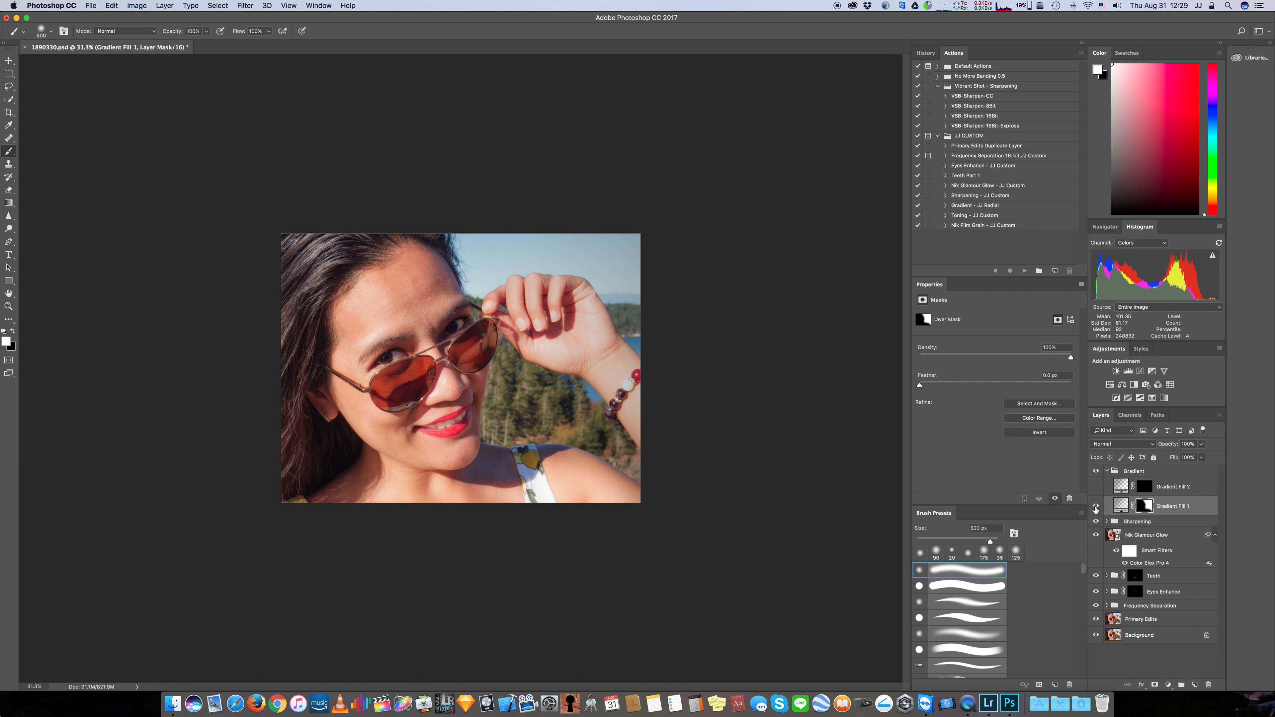
pyautogui.click(1096, 507)
pyautogui.click(1096, 507)
# Paint black over the forearm and wrist on the Gradient Fill 1 mask with the brush at 40% opacity
pyautogui.click(207, 32)
pyautogui.moveTo(208, 43); pyautogui.dragTo(191, 45)
pyautogui.click(643, 428)
pyautogui.click(12, 333)
pyautogui.click(205, 31)
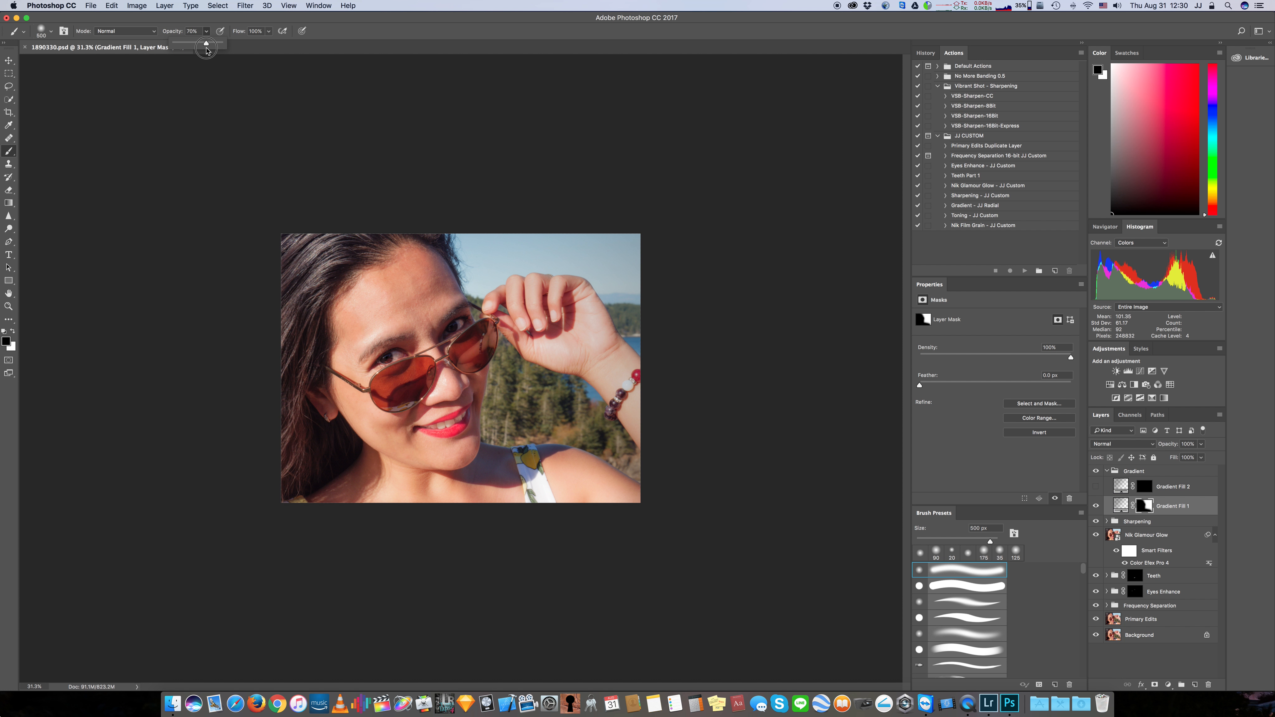
pyautogui.moveTo(208, 44); pyautogui.dragTo(194, 44)
pyautogui.moveTo(649, 429); pyautogui.dragTo(585, 358)
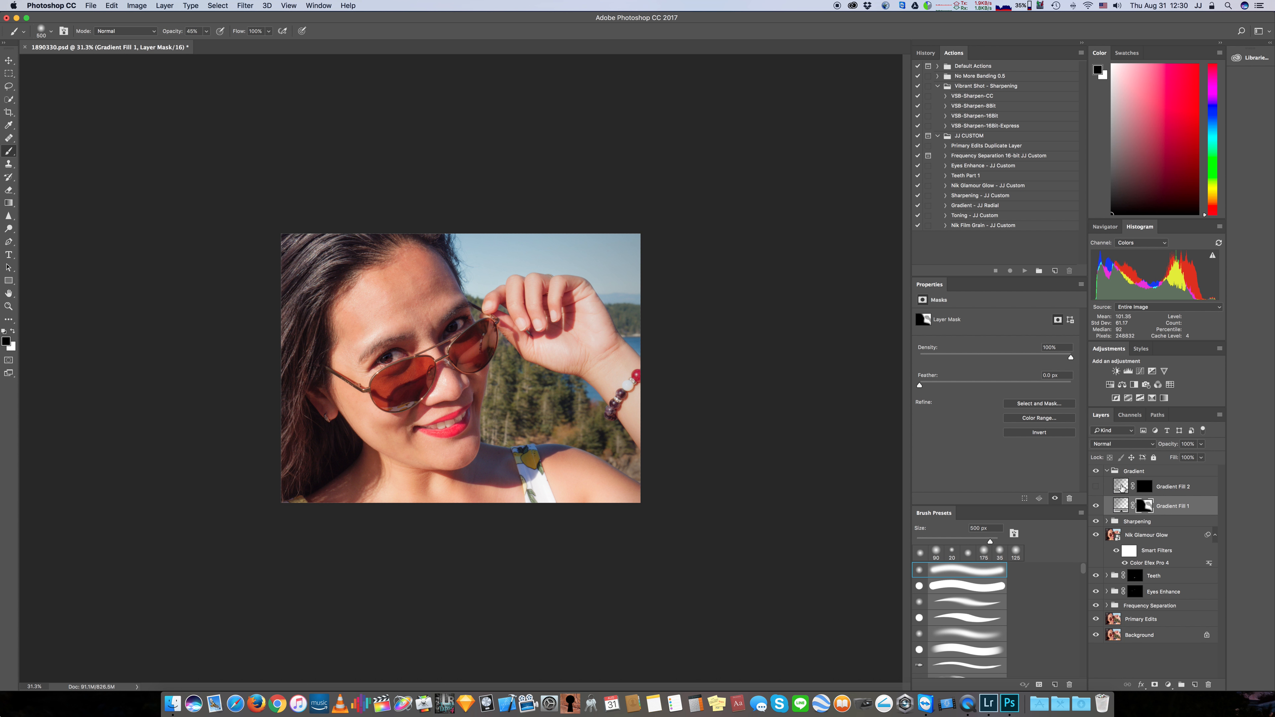
# Show Gradient Fill 2 again and activate its mask with the Gradient tool and a white foreground
pyautogui.click(1158, 490)
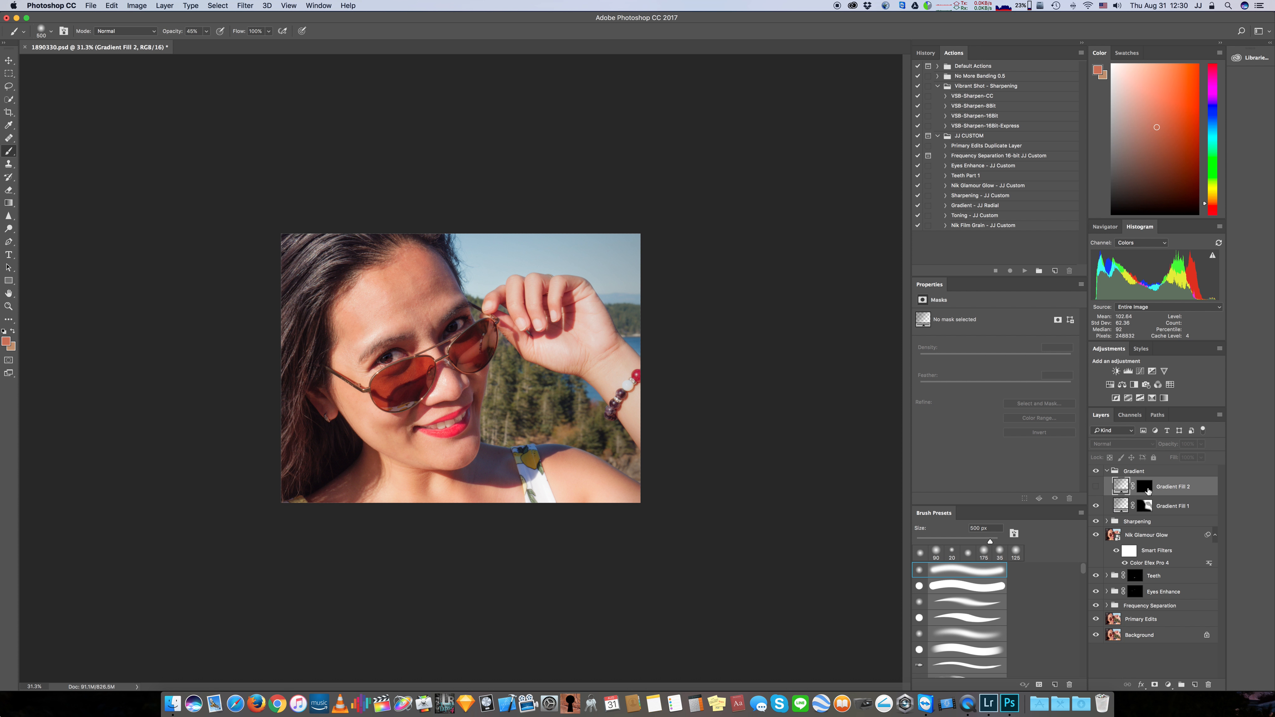
pyautogui.click(1144, 486)
pyautogui.click(1096, 487)
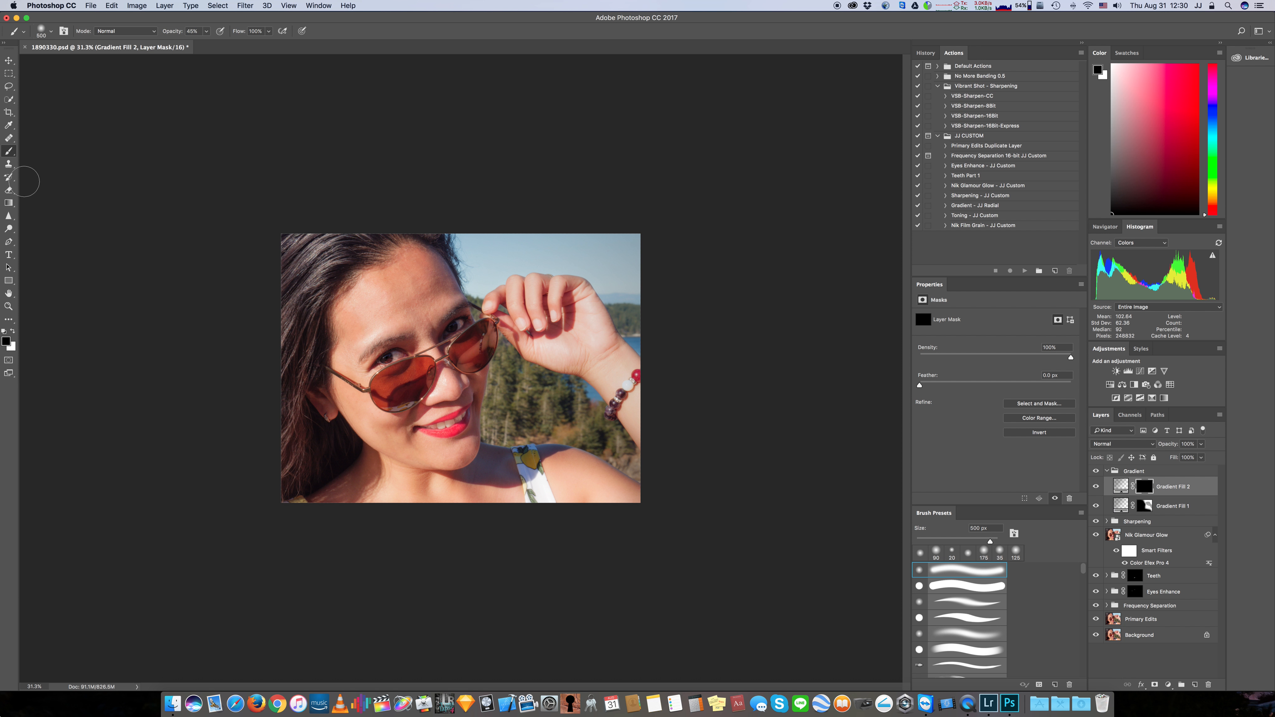
pyautogui.click(13, 332)
pyautogui.click(10, 205)
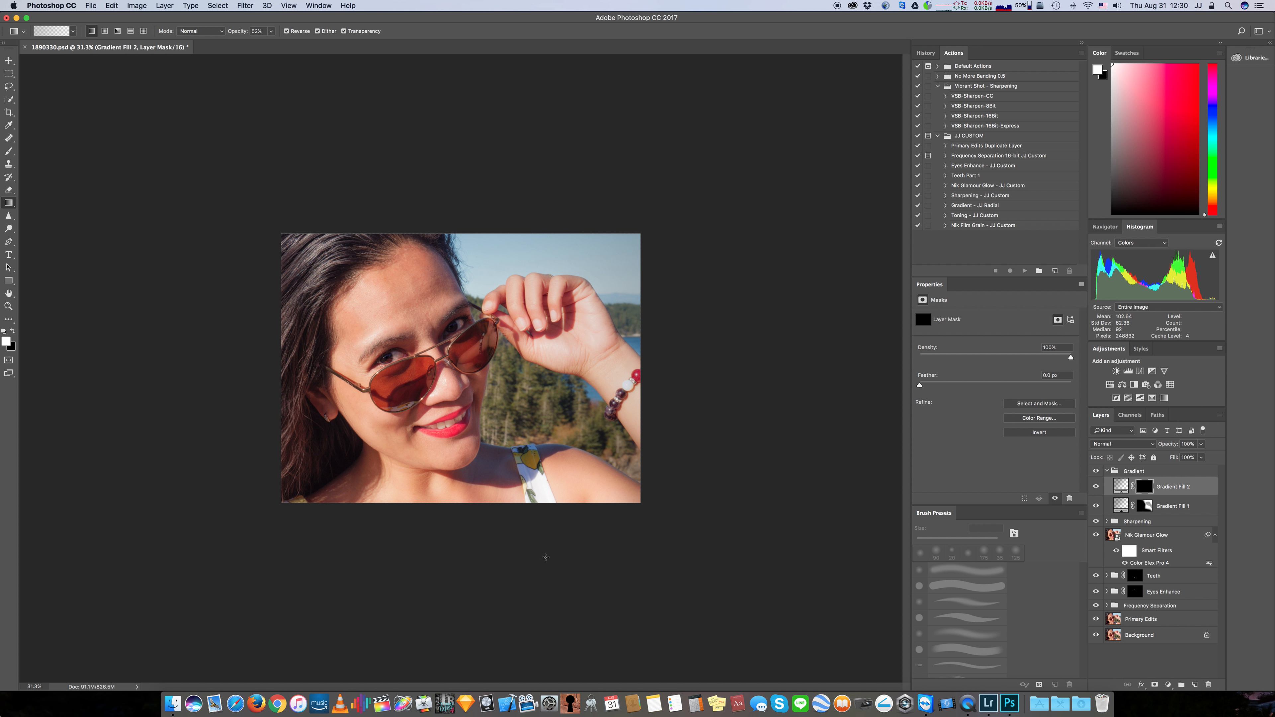
pyautogui.click(1124, 487)
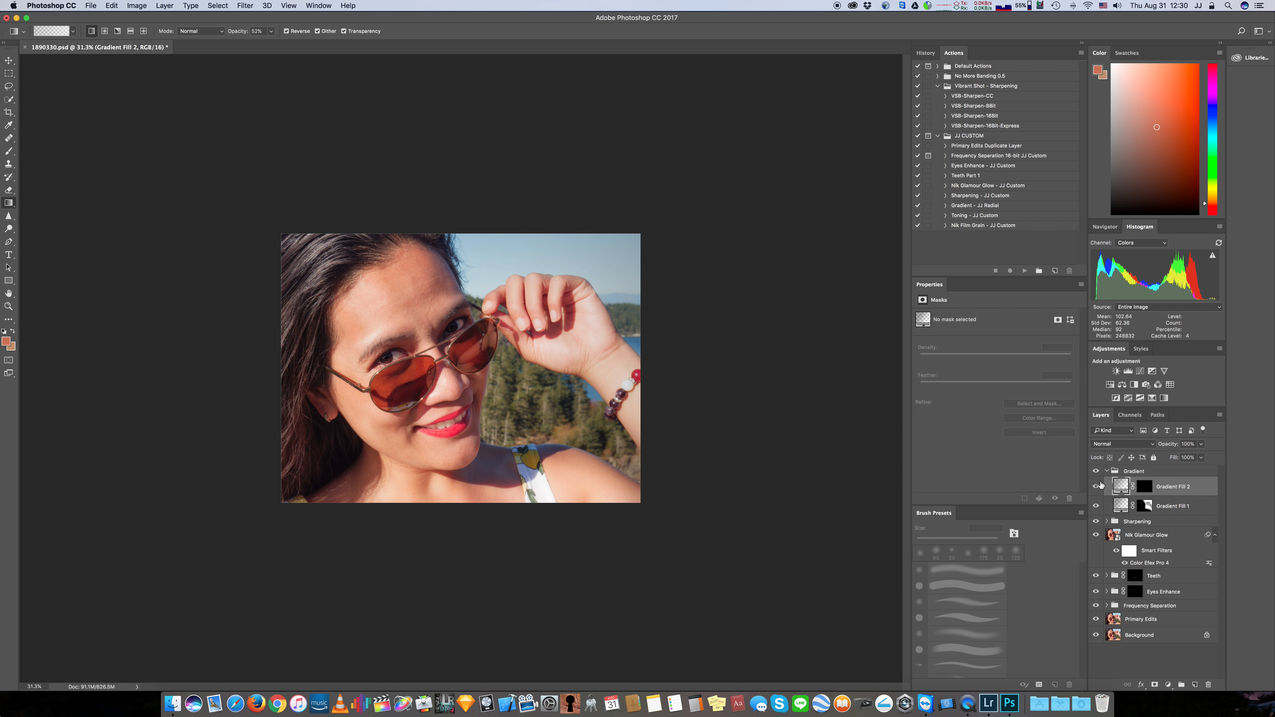
pyautogui.doubleClick(1117, 486)
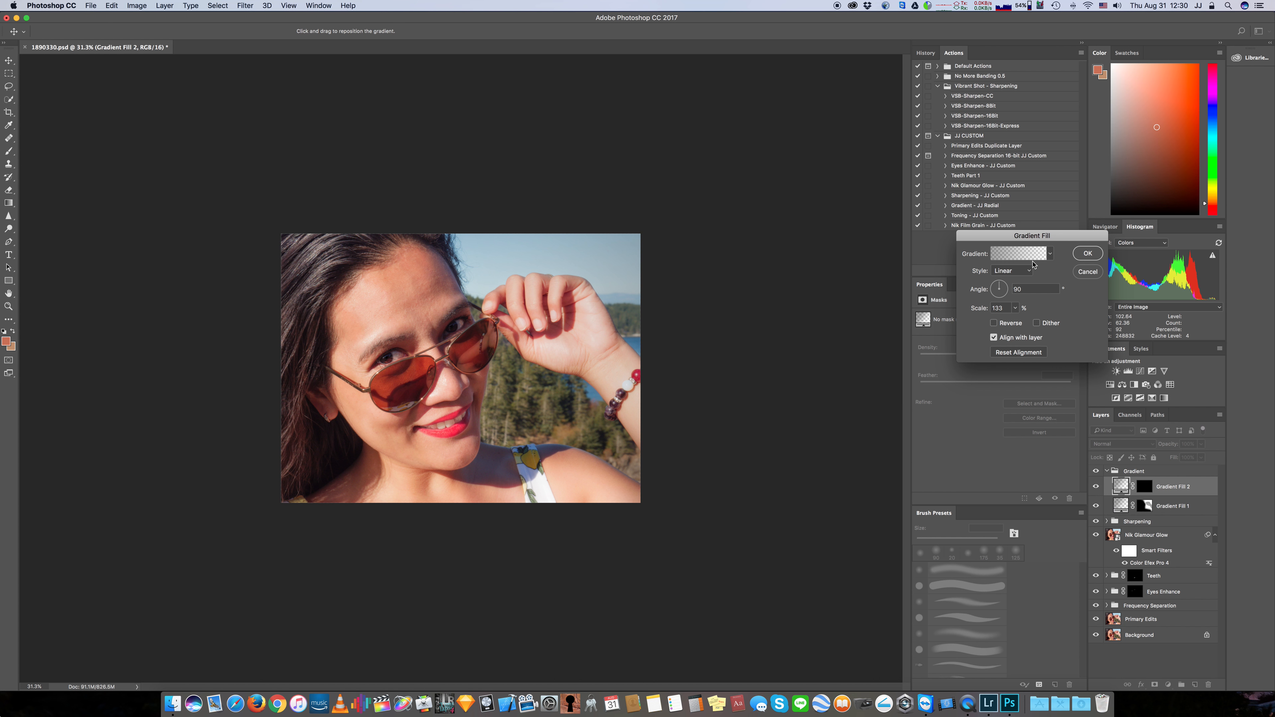
pyautogui.click(995, 324)
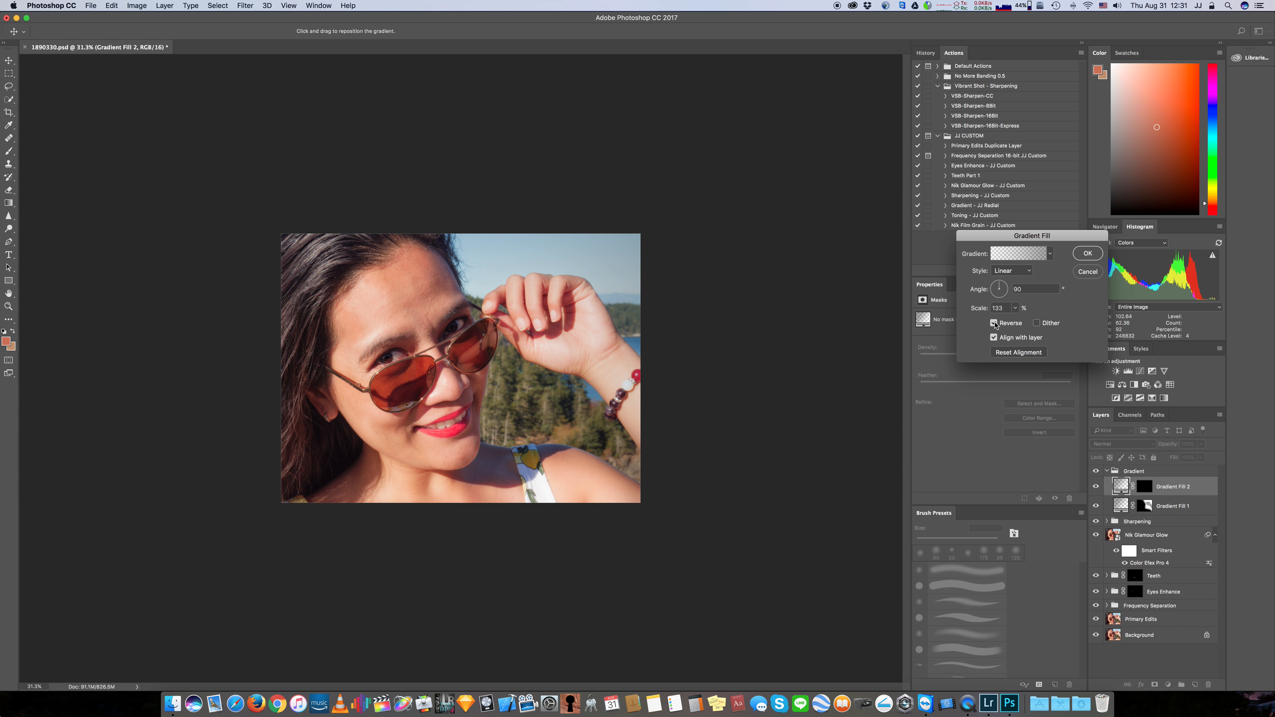
pyautogui.click(994, 324)
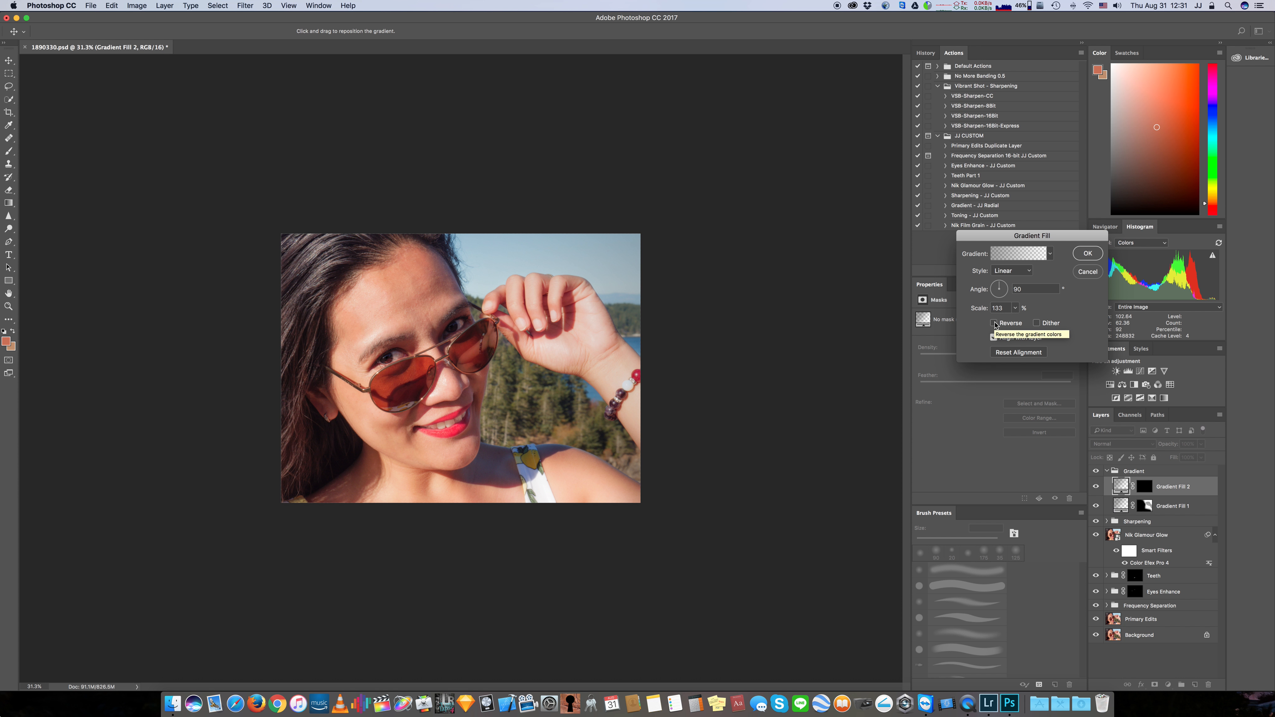
pyautogui.click(1085, 273)
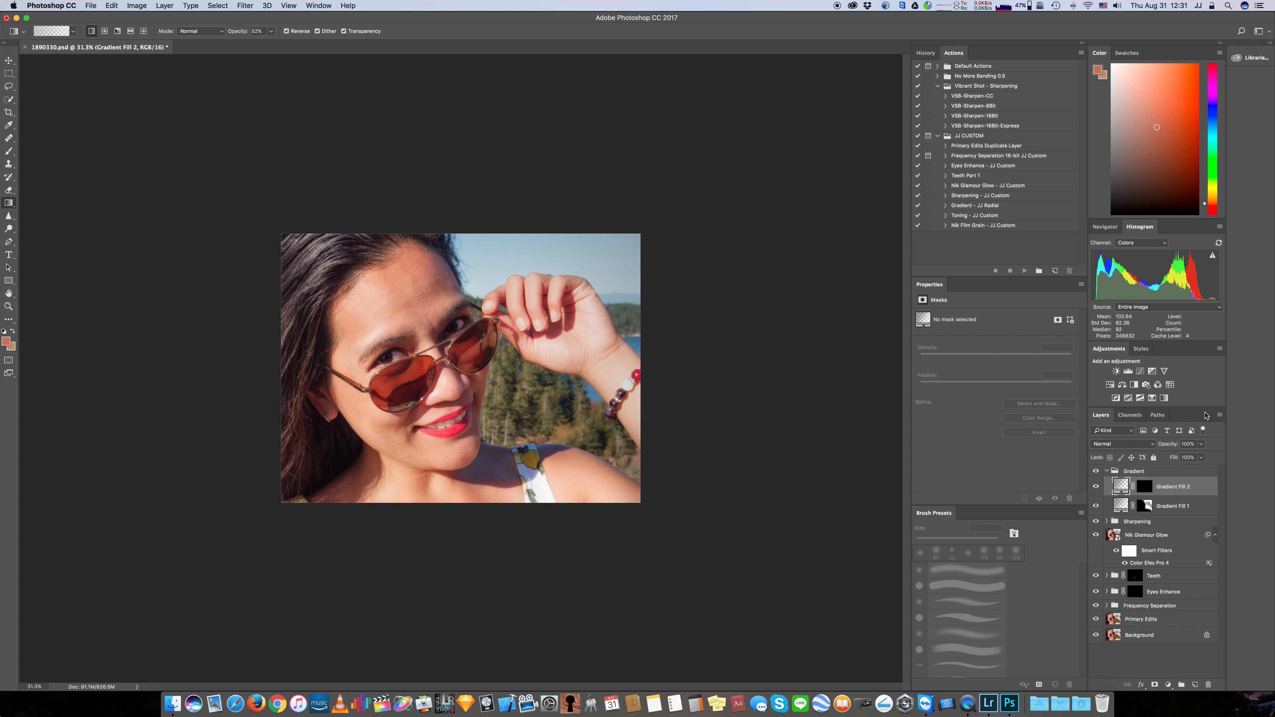
# Delete the Gradient Fill 2 layer and replace it with a new gradient fill using the Neutral Density preset
pyautogui.press('Delete')
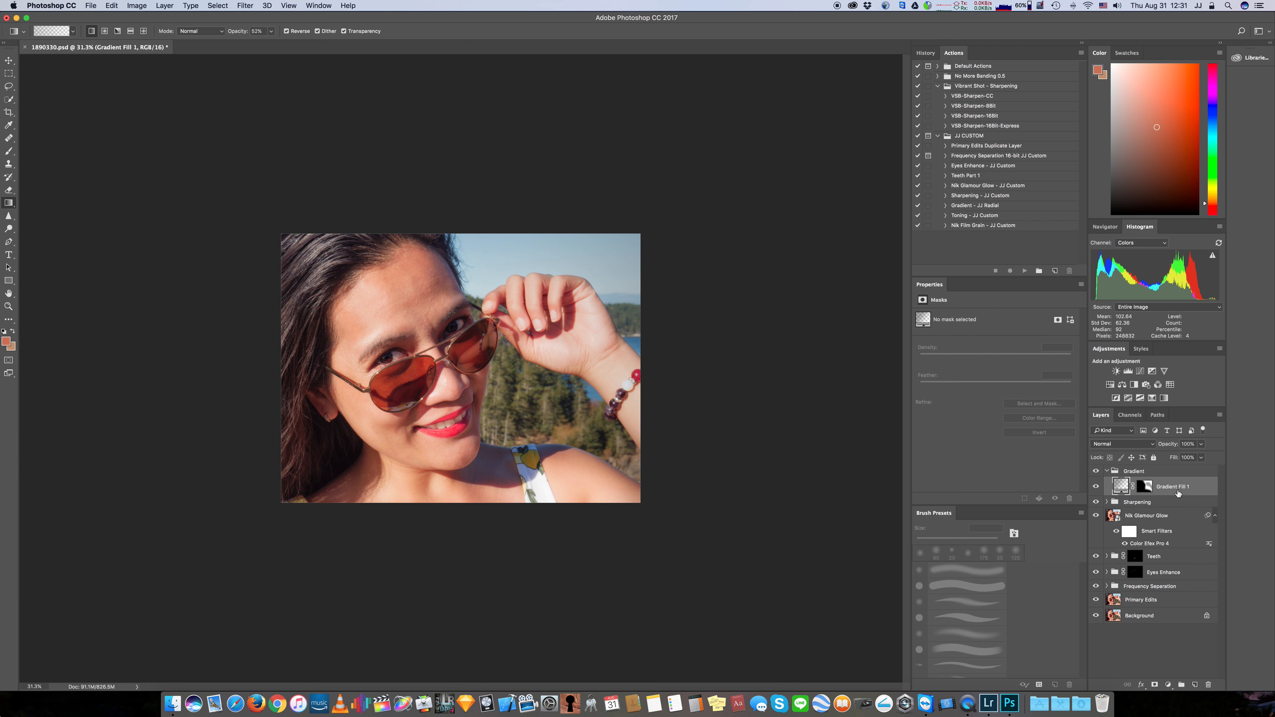
pyautogui.click(1168, 690)
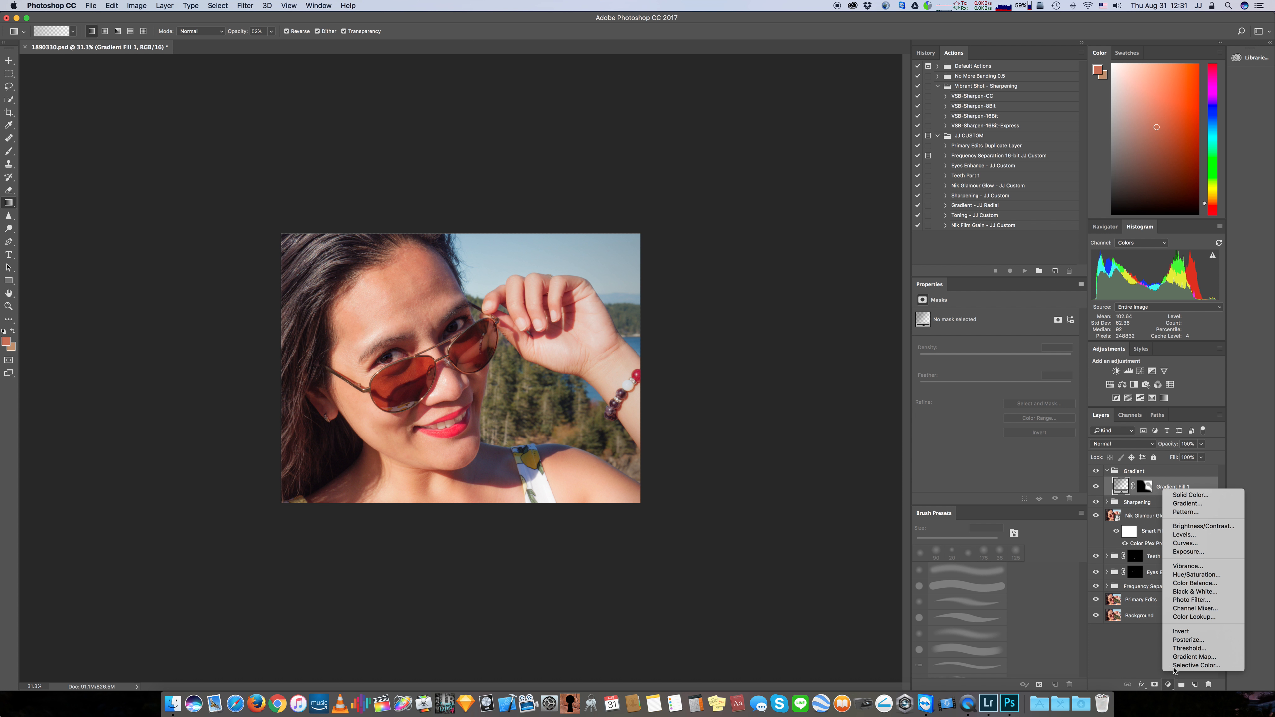
pyautogui.click(1174, 512)
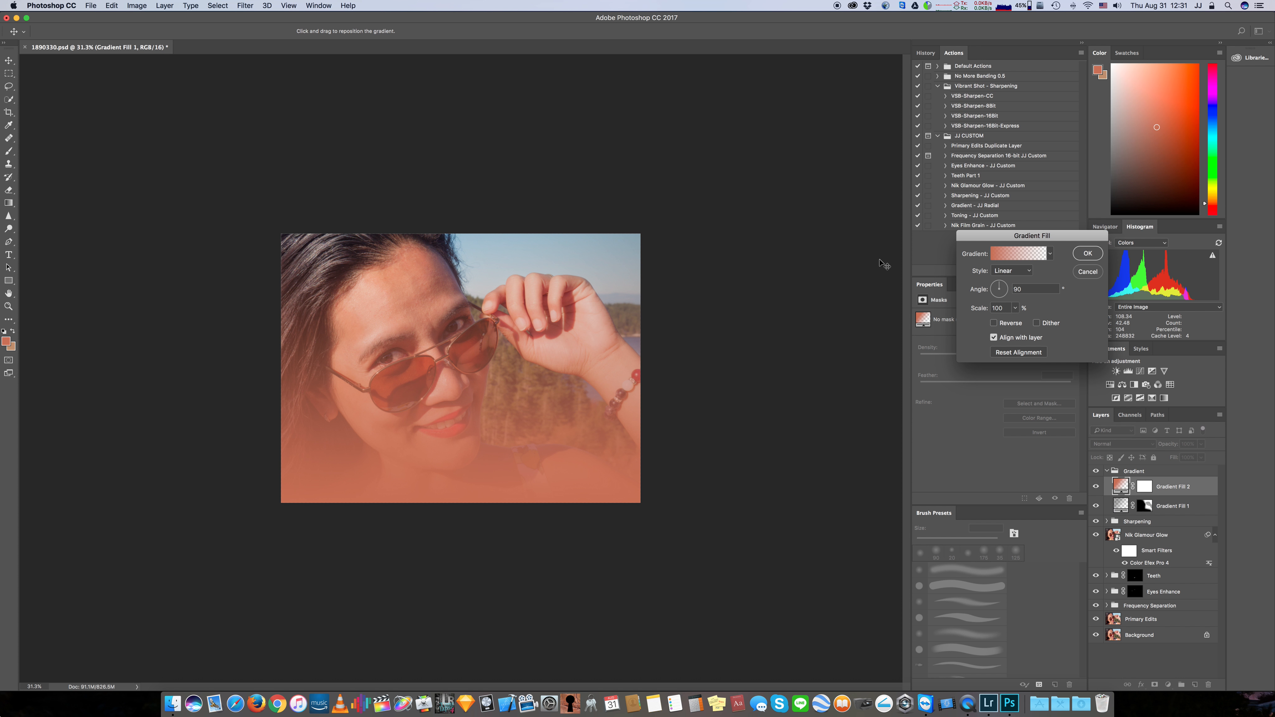
pyautogui.click(1024, 258)
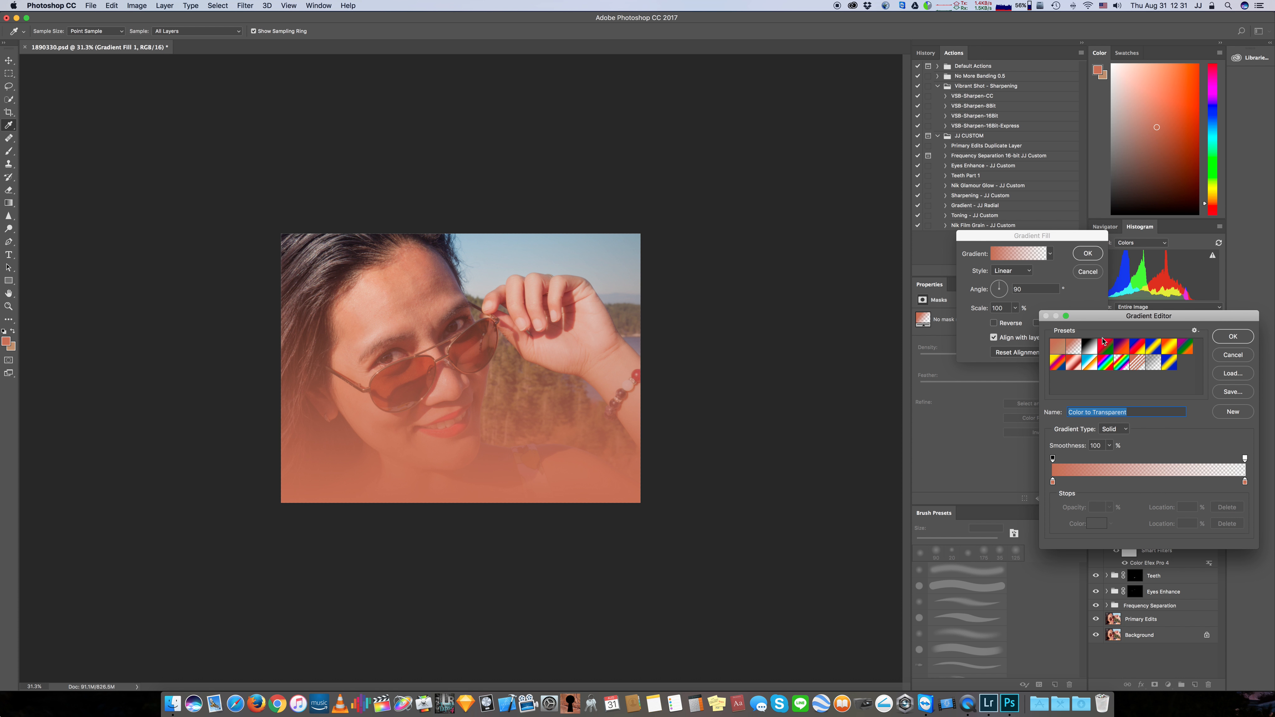
pyautogui.click(1154, 362)
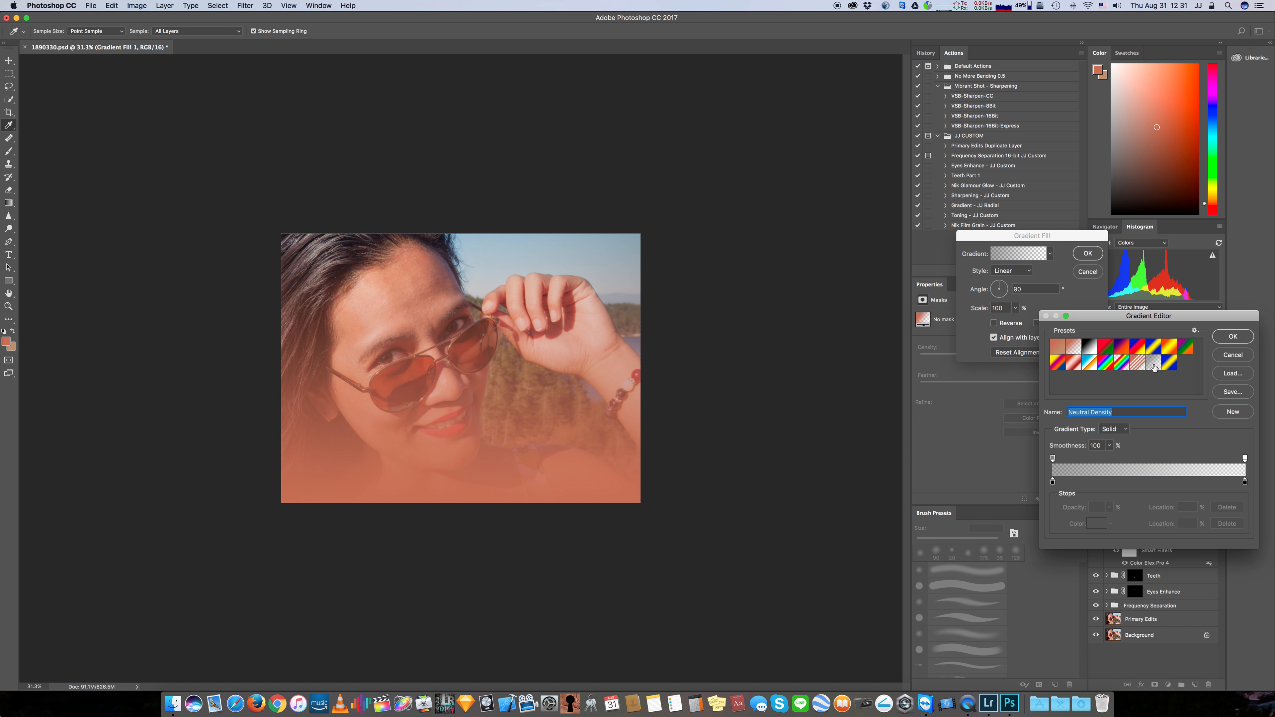
pyautogui.click(1233, 337)
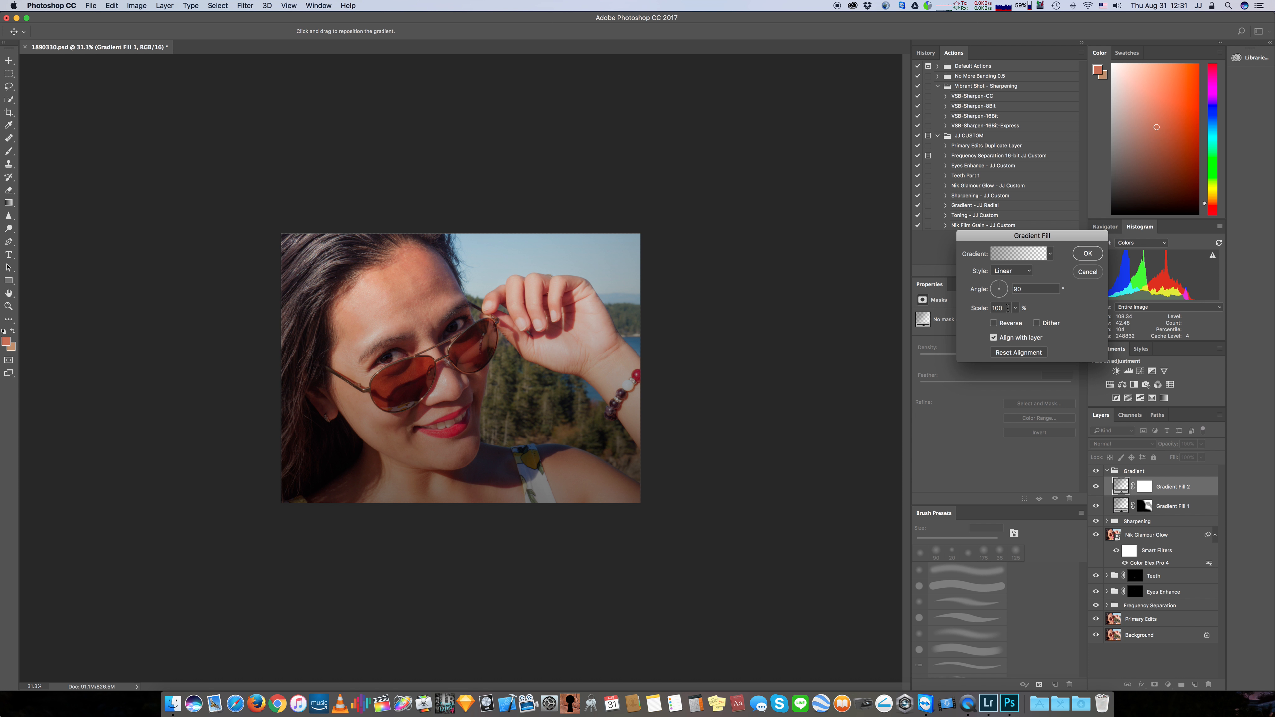
# Set the new gradient fill's scale to 130% and accept its settings
pyautogui.click(982, 308)
pyautogui.write('130')
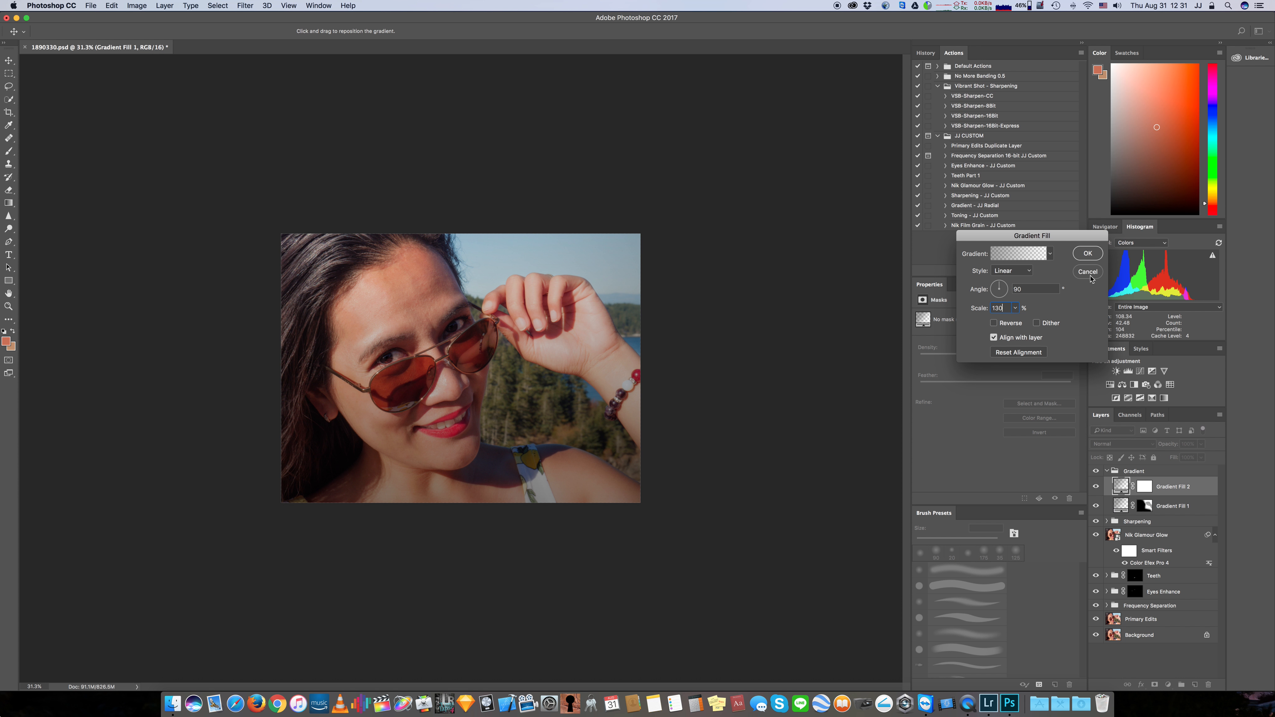
pyautogui.click(1087, 252)
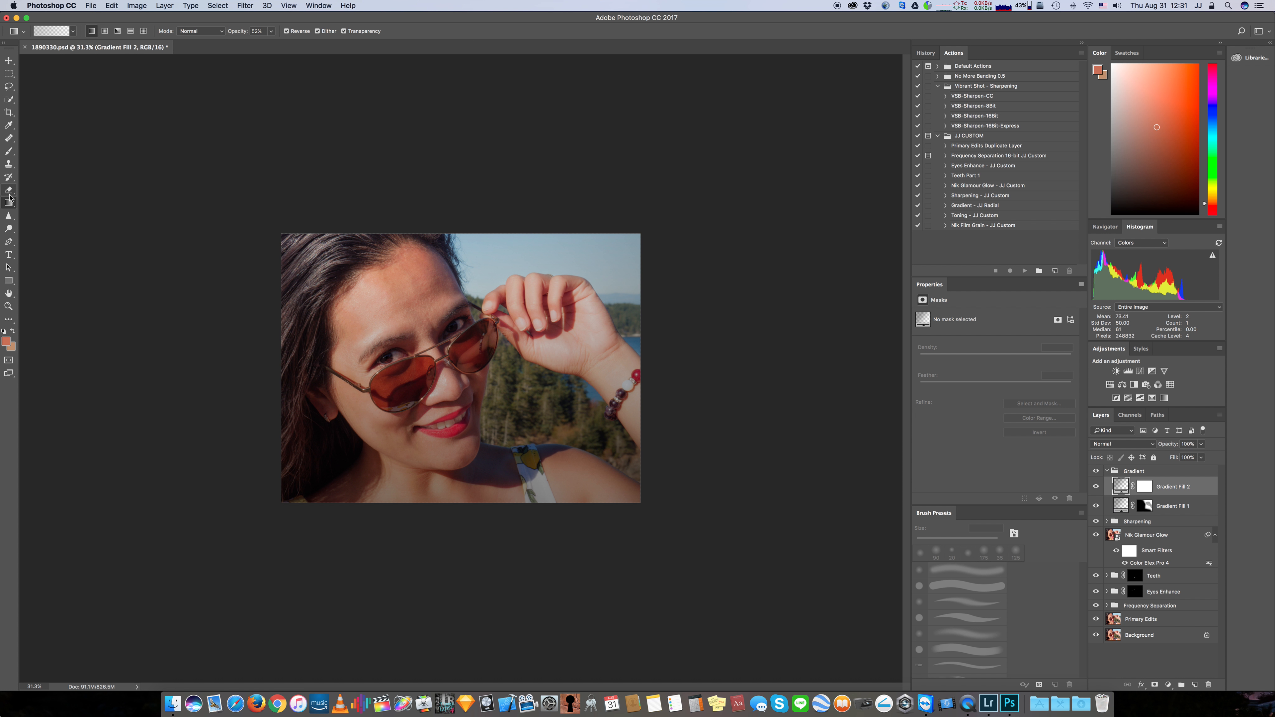
# Draw two black diagonal gradients from the forehead to beyond the lower-right corner on the Gradient Fill 2 mask, and invert the mask
pyautogui.click(1146, 488)
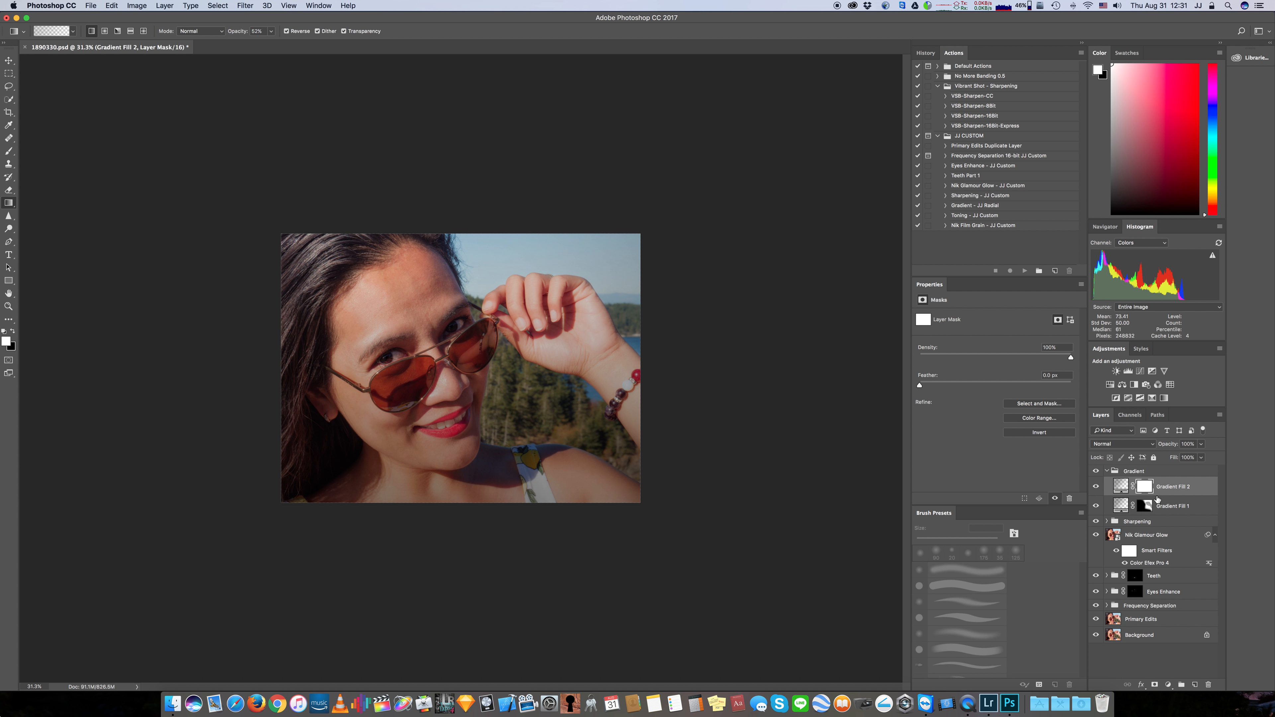
pyautogui.click(13, 332)
pyautogui.moveTo(375, 292); pyautogui.dragTo(624, 566)
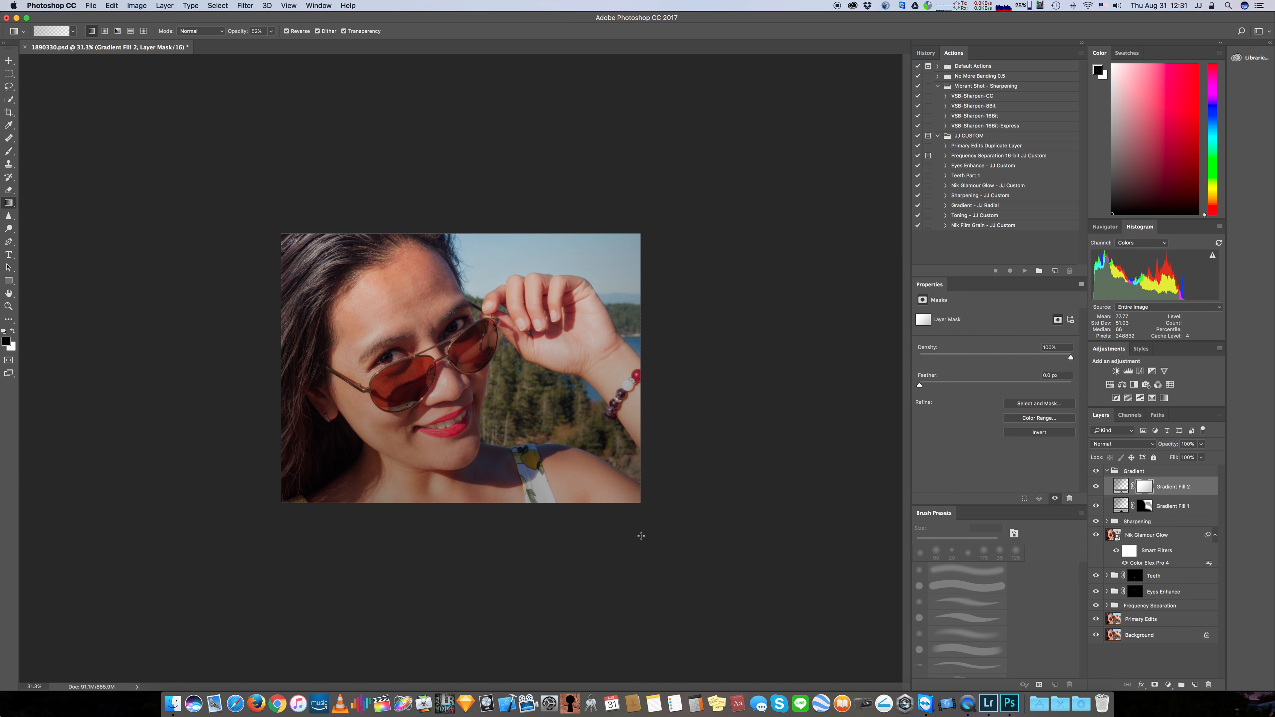
pyautogui.moveTo(358, 286); pyautogui.dragTo(649, 554)
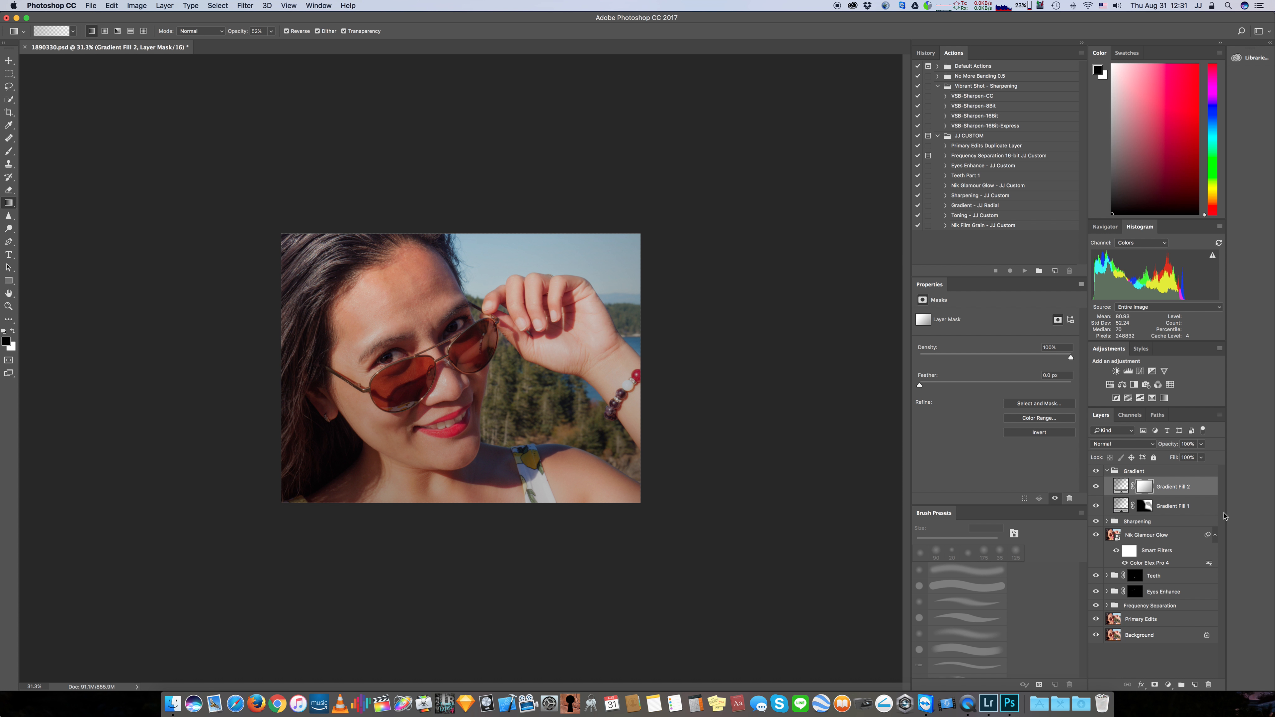
pyautogui.press('super+i')
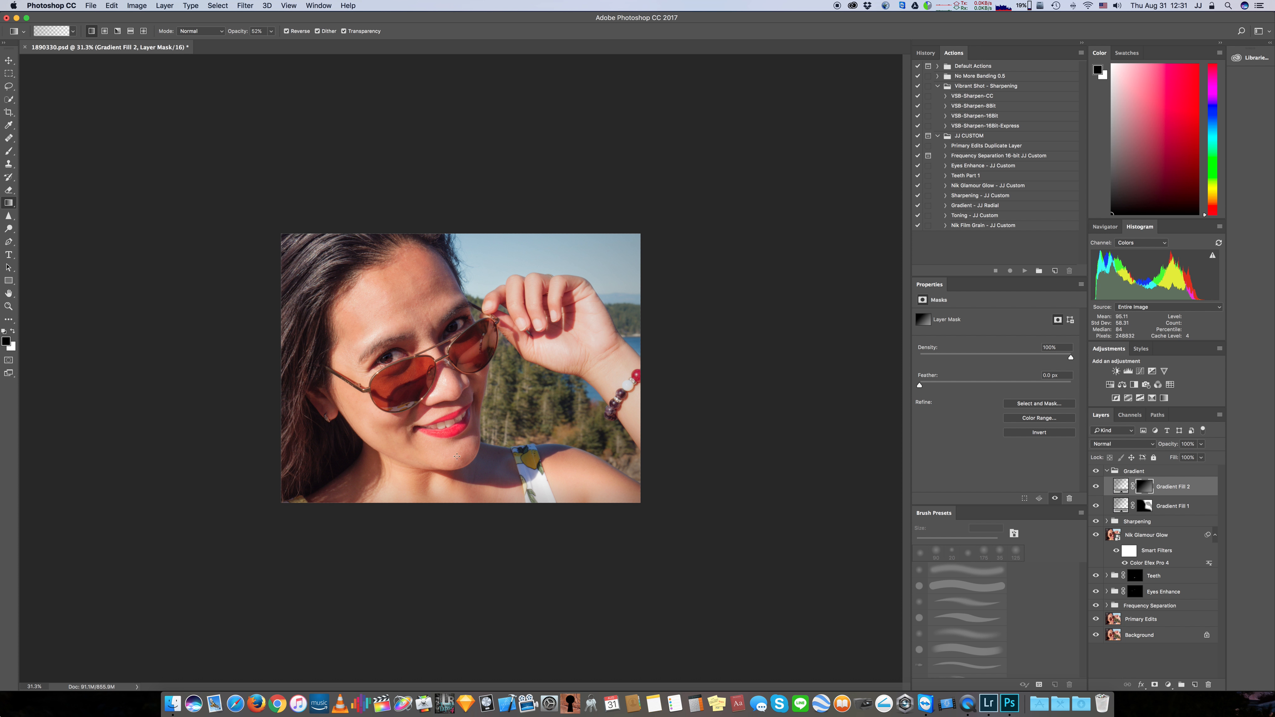
# Compare the photo with and without Gradient Fill 2 and draw another black diagonal gradient from face to shoulder on its mask
pyautogui.click(1096, 486)
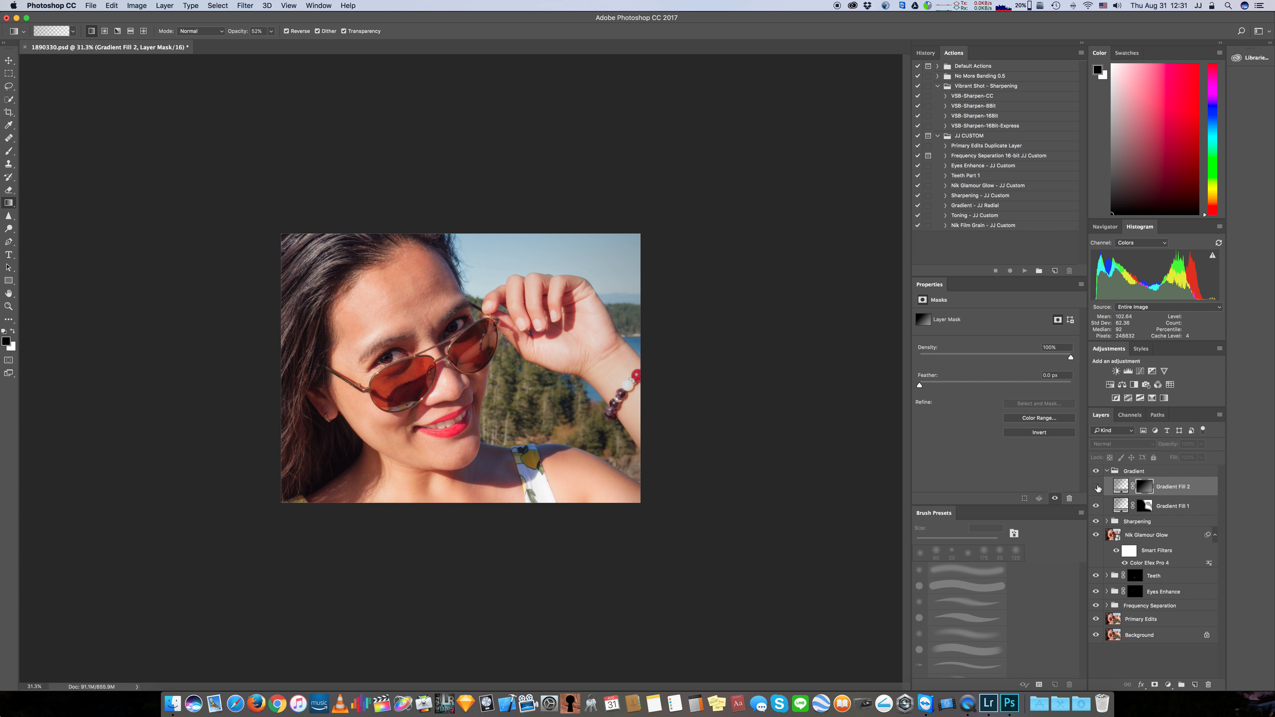
pyautogui.click(1096, 486)
pyautogui.click(1096, 487)
pyautogui.click(1096, 486)
pyautogui.moveTo(371, 311)
pyautogui.mouseDown()
pyautogui.moveTo(572, 486)
pyautogui.moveTo(540, 461)
pyautogui.moveTo(554, 465)
pyautogui.mouseUp()
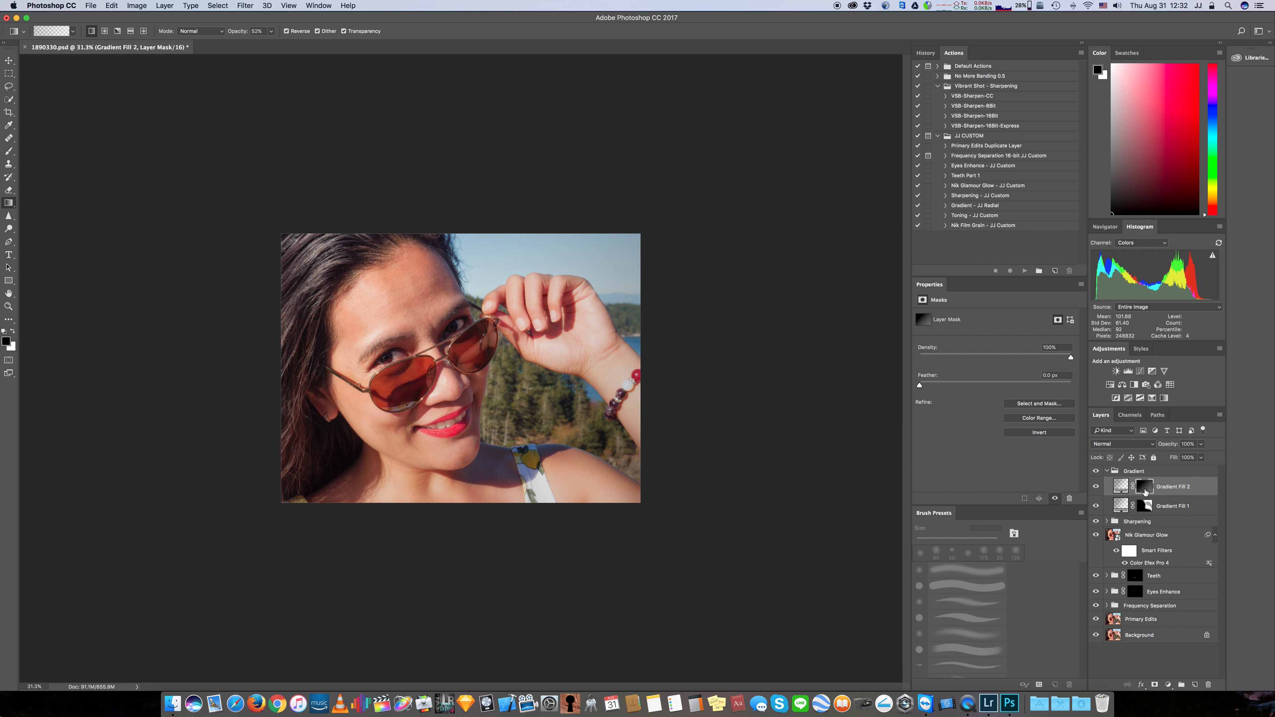
# Paint black over the face side of the Gradient Fill 2 mask with an 800 px brush at 100% opacity
pyautogui.press('x')
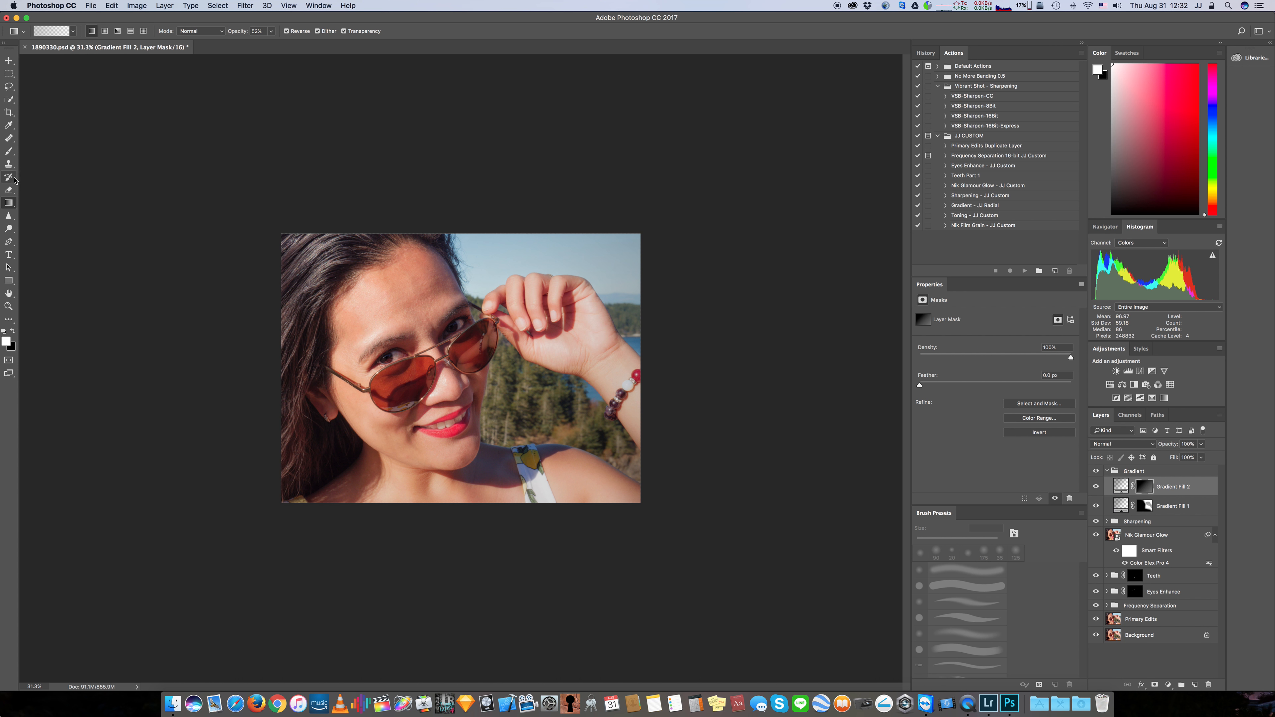
pyautogui.click(10, 152)
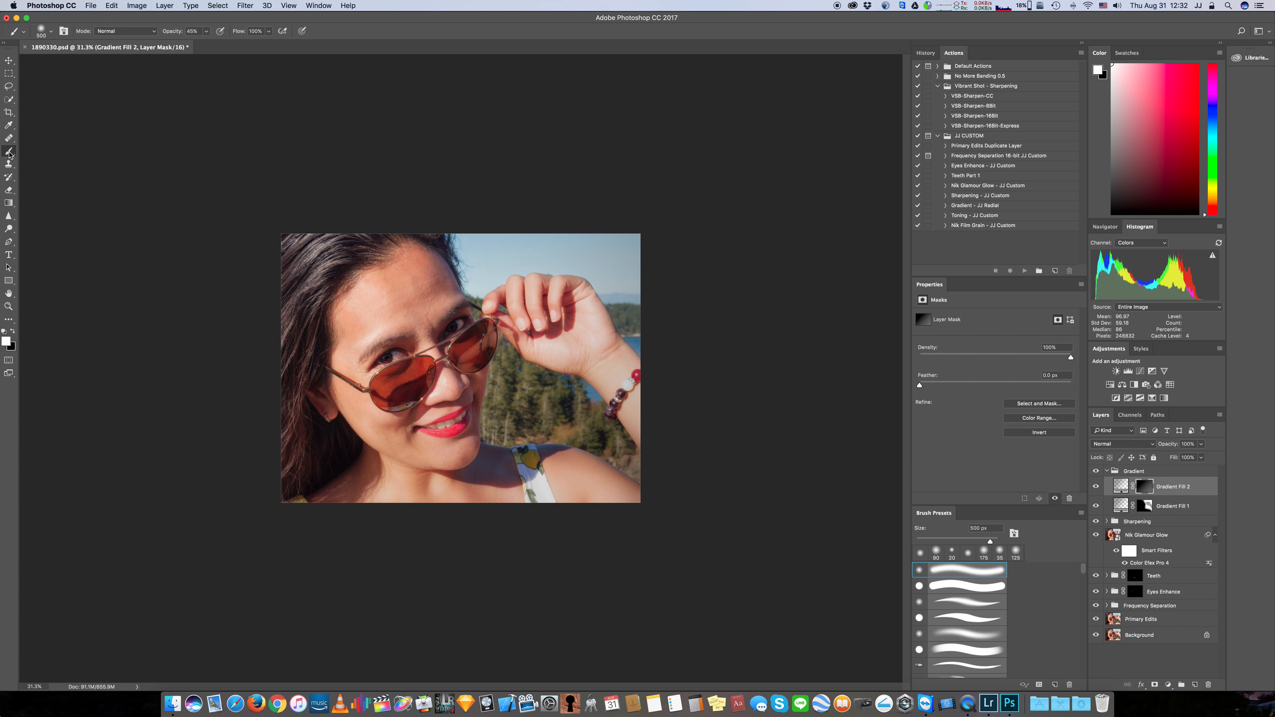
pyautogui.click(206, 31)
pyautogui.moveTo(207, 43); pyautogui.dragTo(246, 45)
pyautogui.press(']')
pyautogui.press(']')
pyautogui.press(']')
pyautogui.click(13, 330)
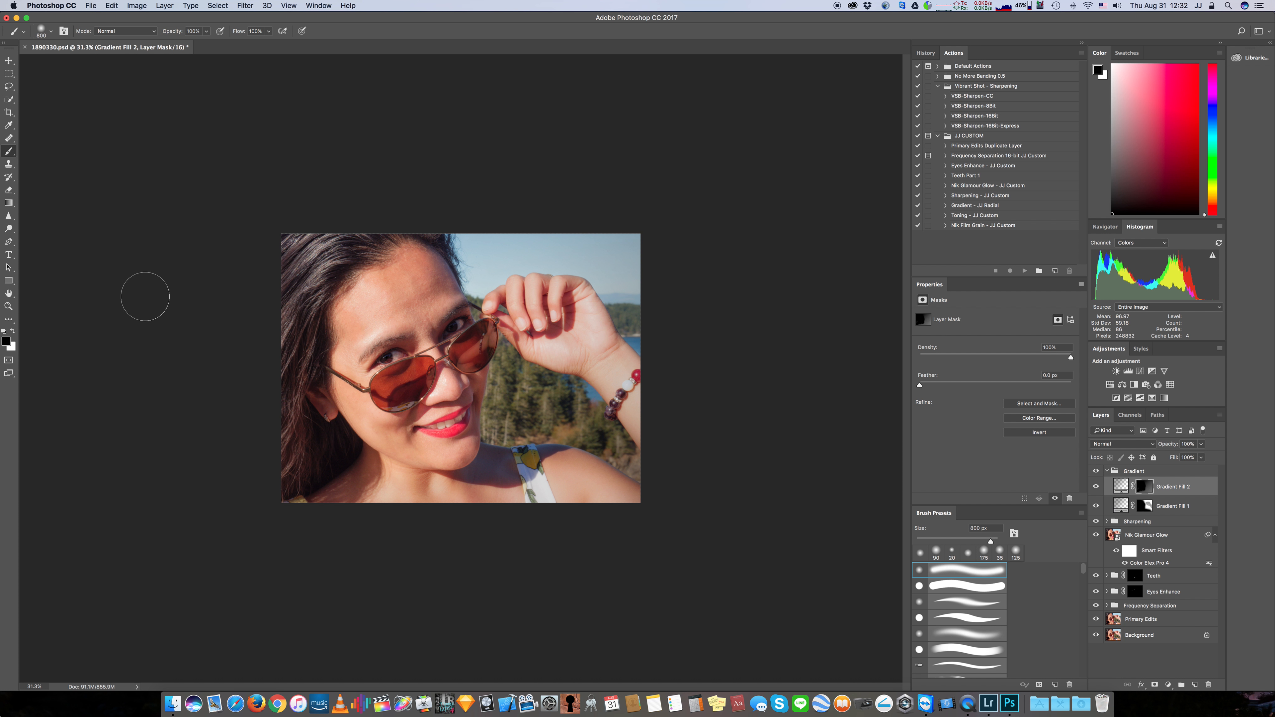
pyautogui.press('super+equal')
pyautogui.press('super+equal')
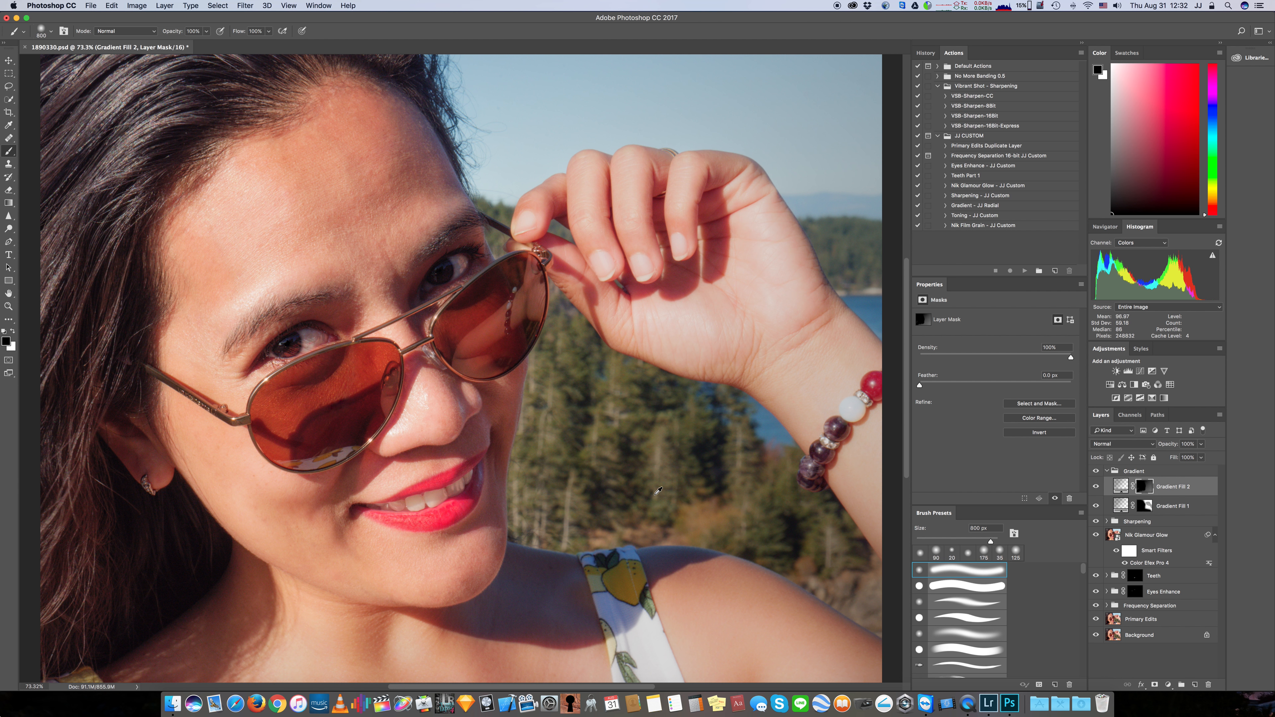
pyautogui.scroll(-5, 658, 491)
pyautogui.scroll(5, 658, 490)
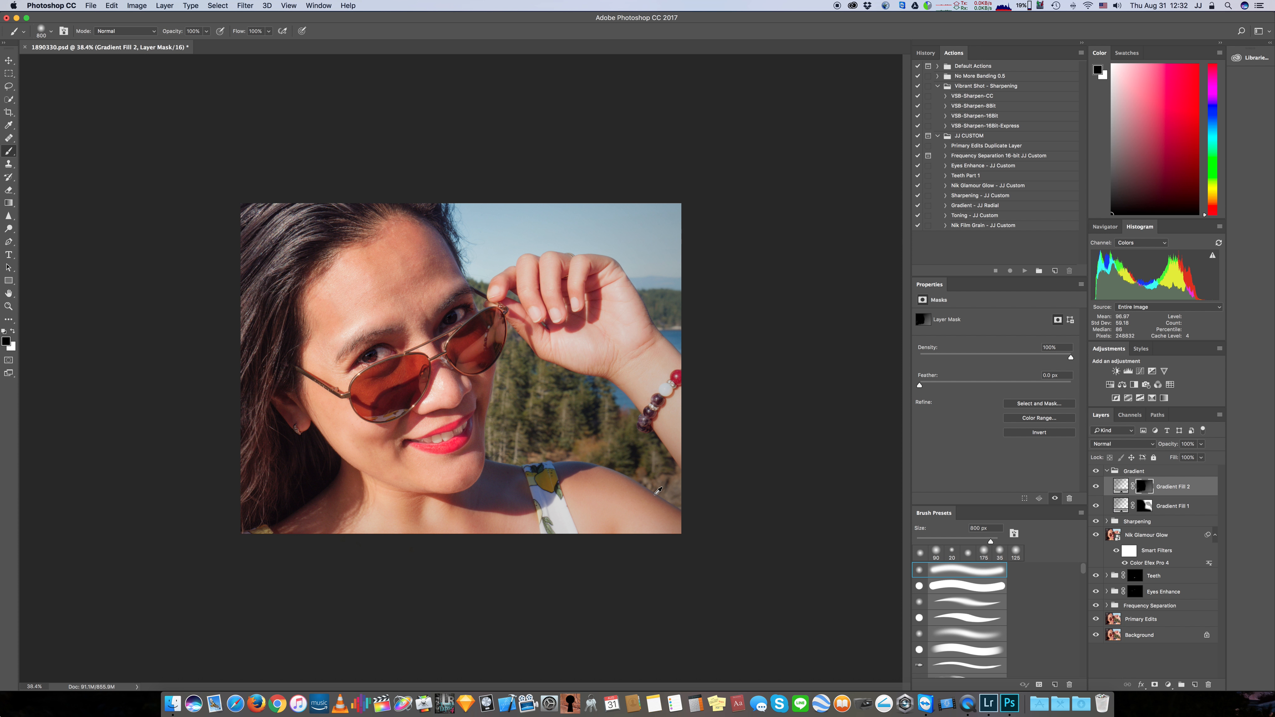
# Compare the photo with and without the Gradient group, and view the available fill and adjustment layer types
pyautogui.click(1097, 474)
pyautogui.click(1097, 473)
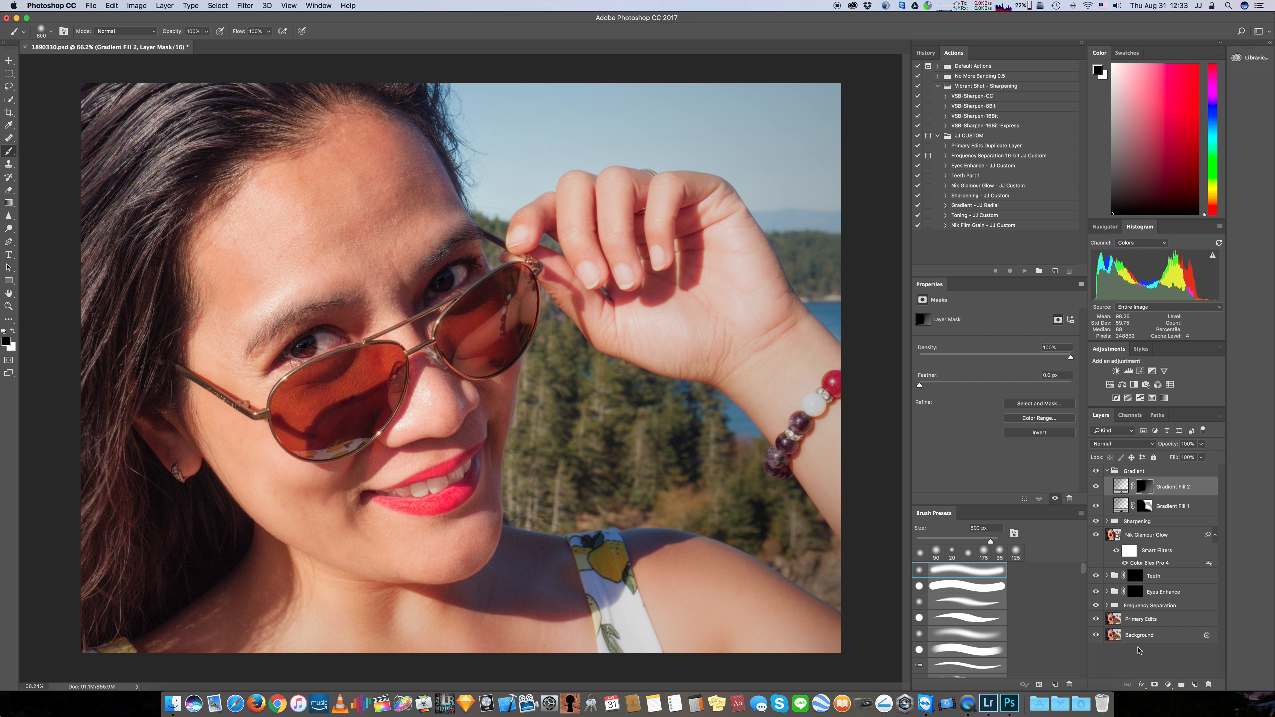
pyautogui.click(1169, 685)
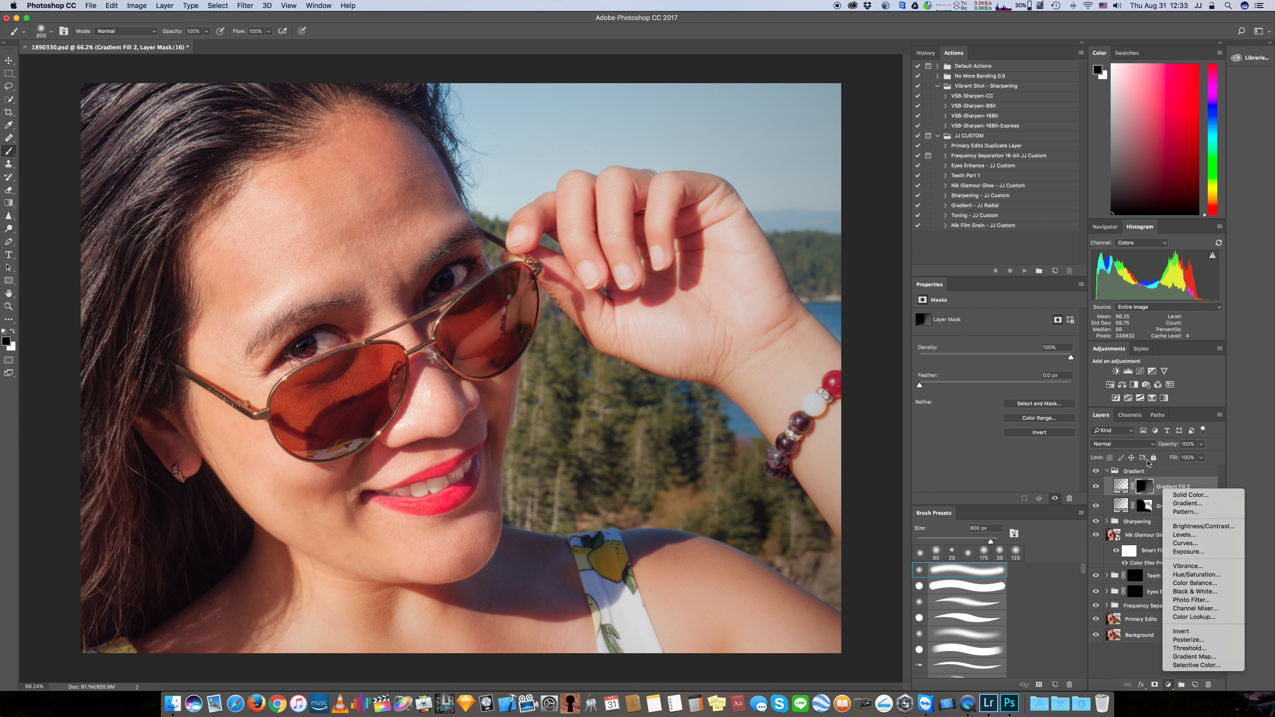
pyautogui.click(1130, 672)
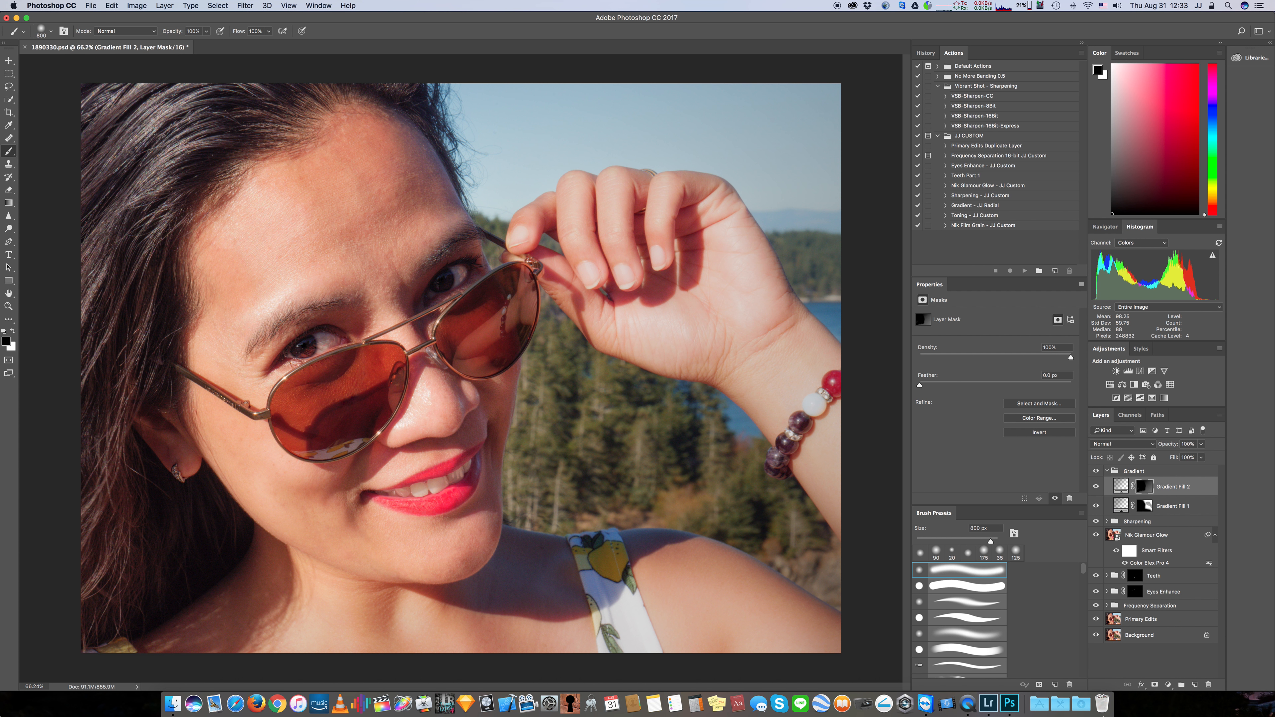
# Switch to Lightroom, select the raw photo _1890330.RW2 and expand its Effects settings
pyautogui.click(997, 712)
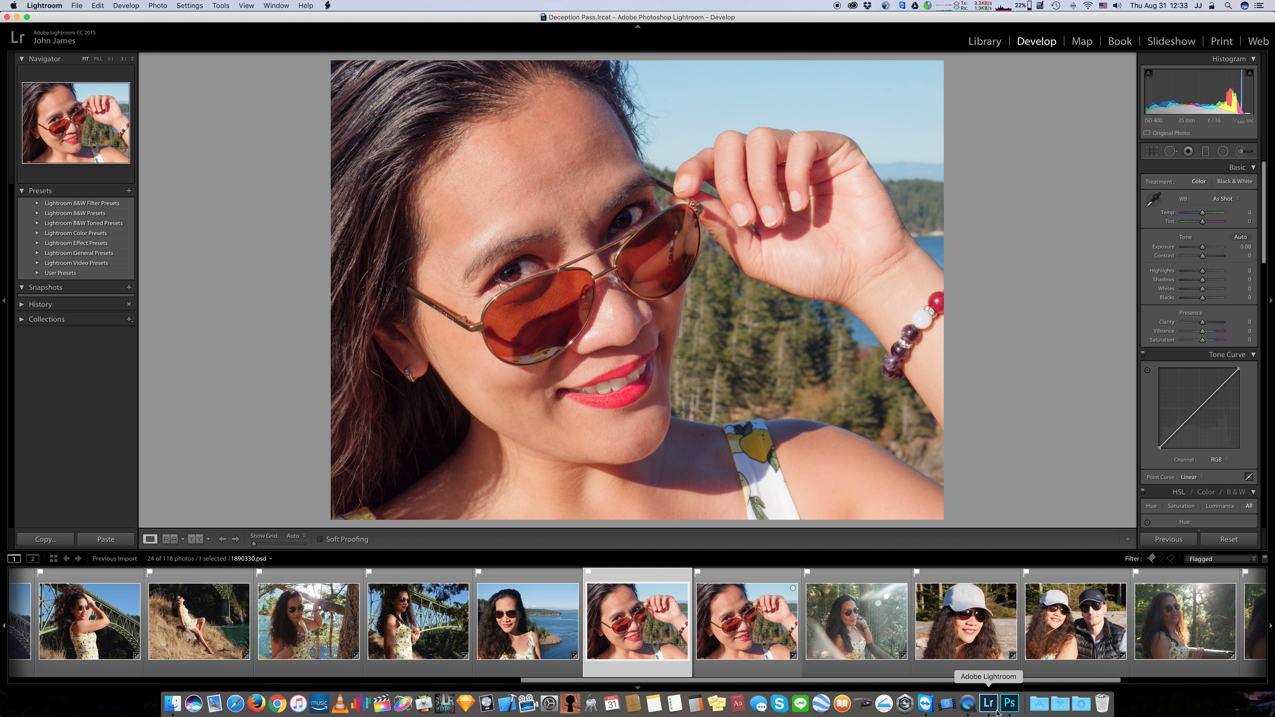
pyautogui.click(754, 635)
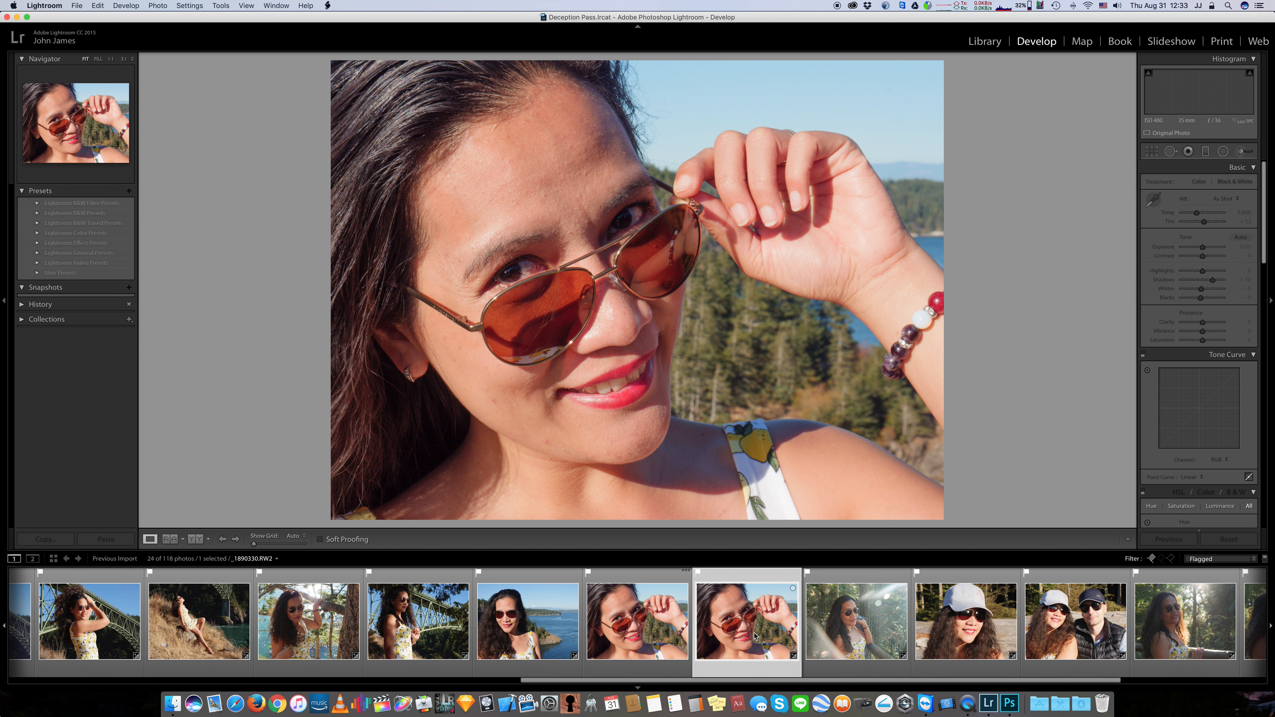
pyautogui.moveTo(1262, 213); pyautogui.dragTo(1262, 481)
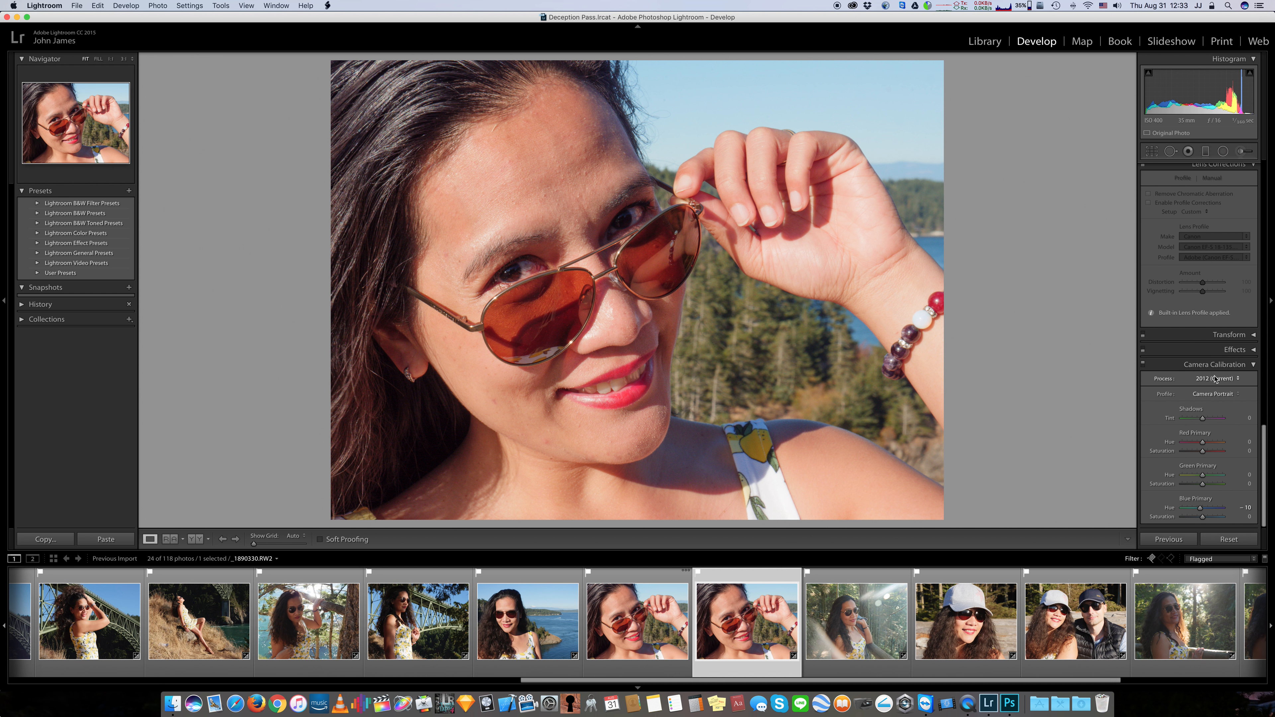
pyautogui.click(1249, 356)
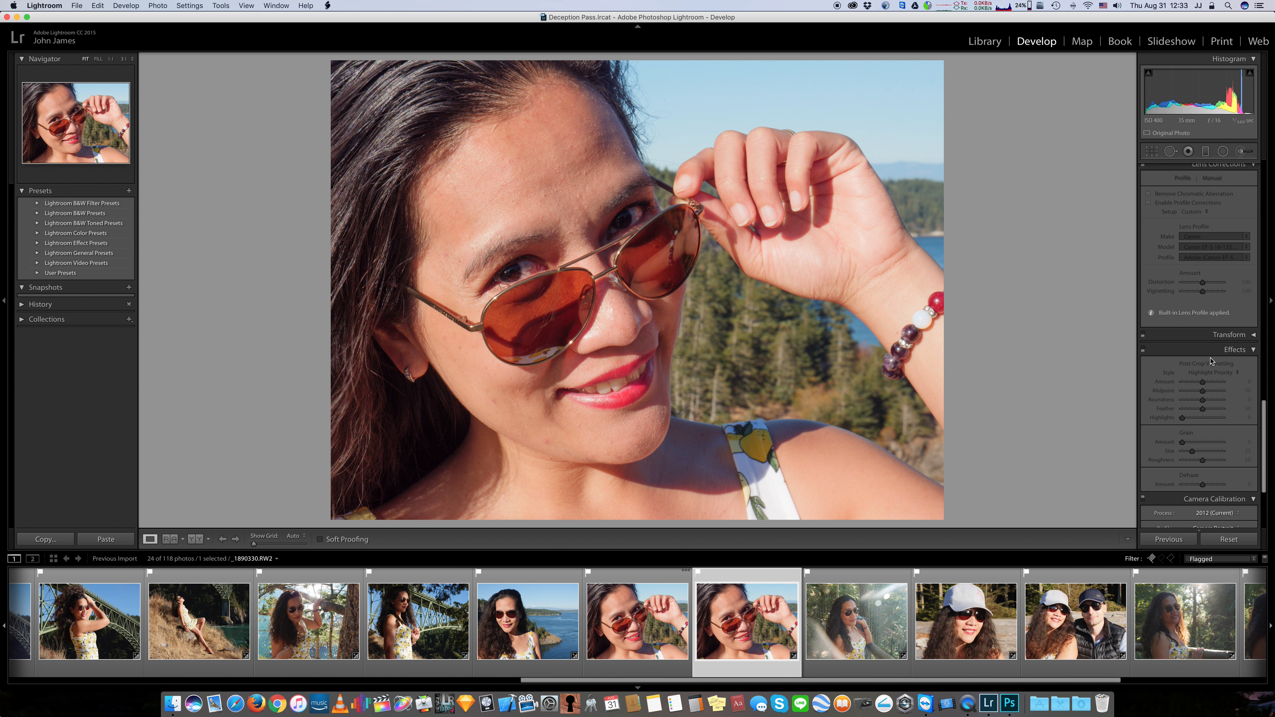
# Try a Highlight Priority vignette with amount -37 and midpoint 17, disable the raw photo's effects, and return to Photoshop
pyautogui.click(1144, 352)
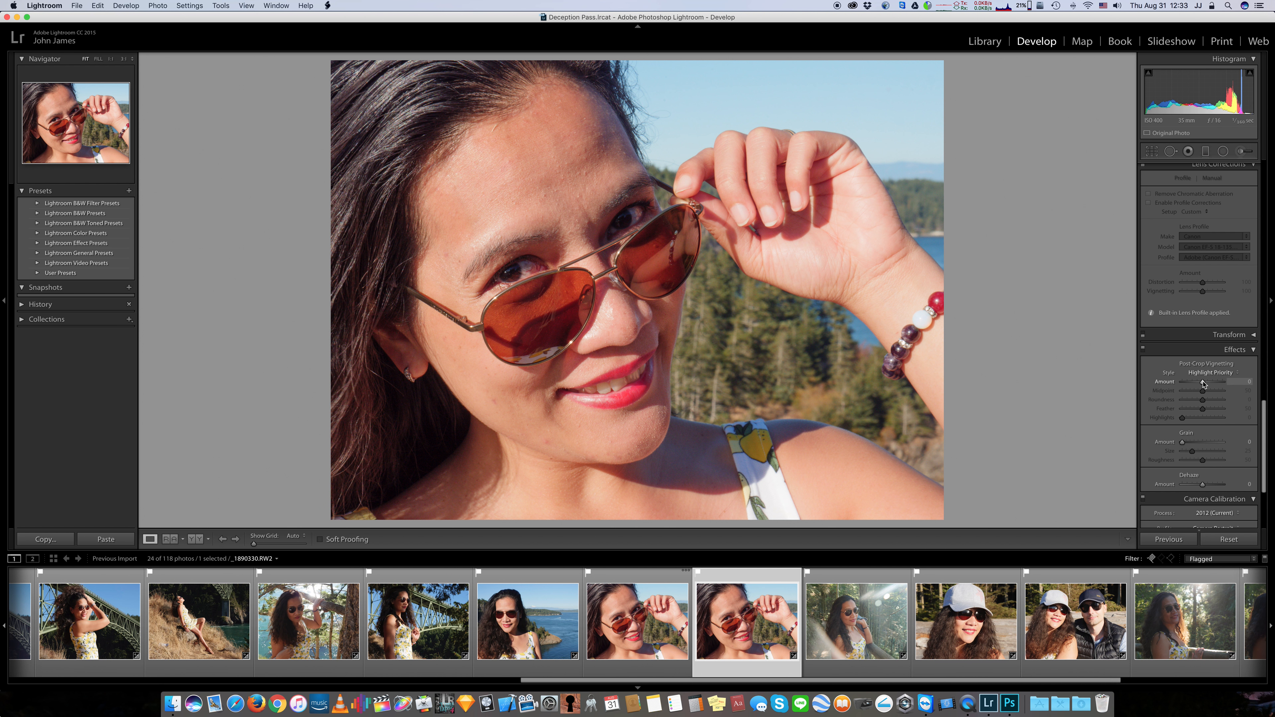
pyautogui.moveTo(1203, 383)
pyautogui.mouseDown()
pyautogui.moveTo(1180, 384)
pyautogui.moveTo(1216, 387)
pyautogui.moveTo(1195, 381)
pyautogui.mouseUp()
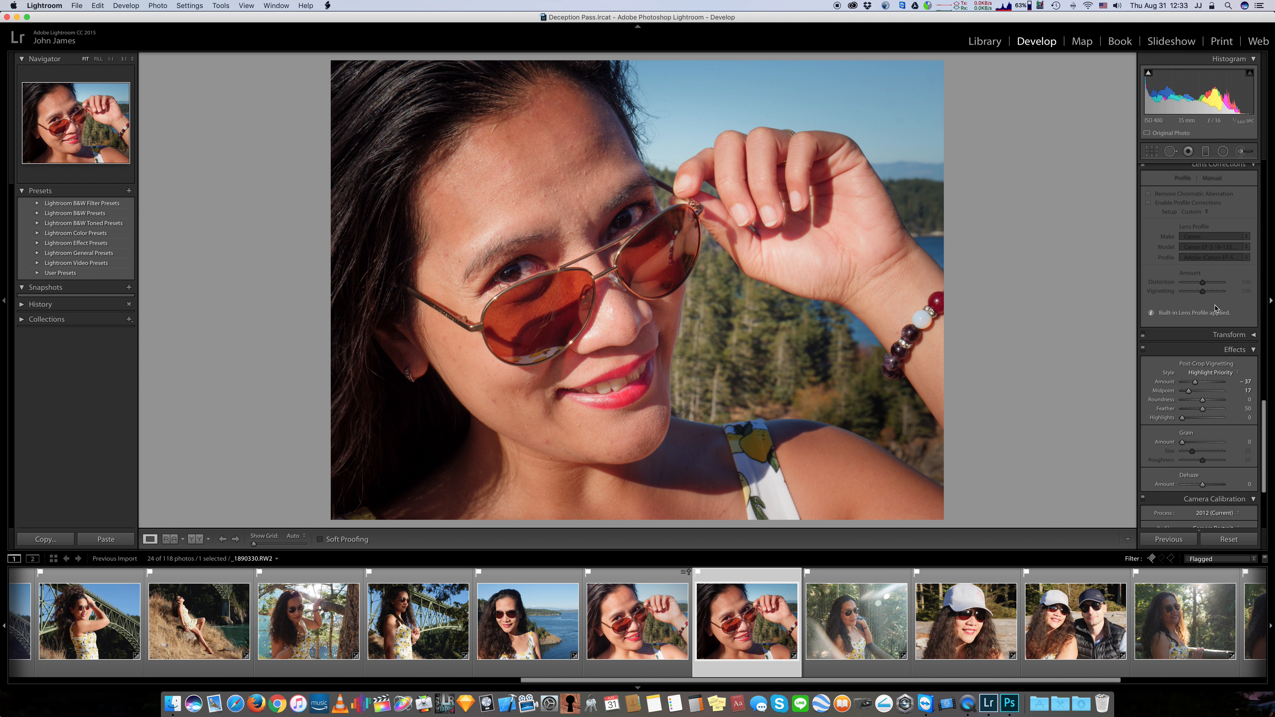
pyautogui.click(1143, 348)
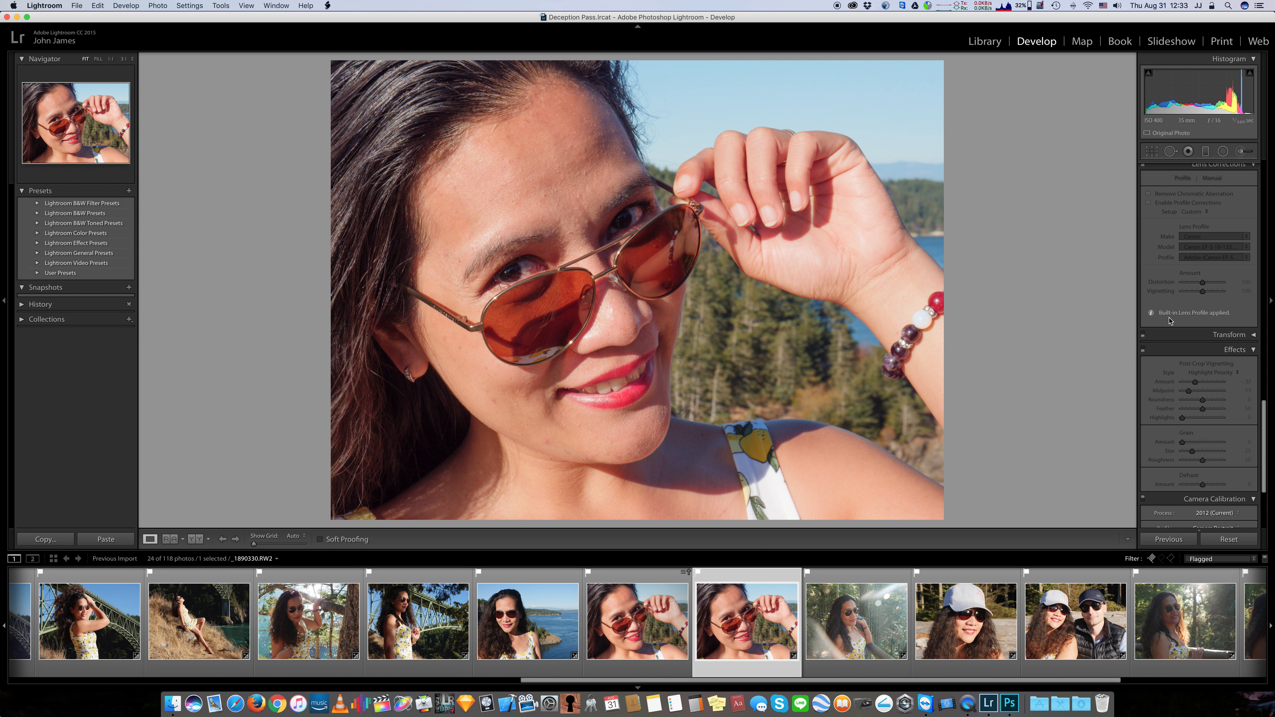
pyautogui.click(1010, 703)
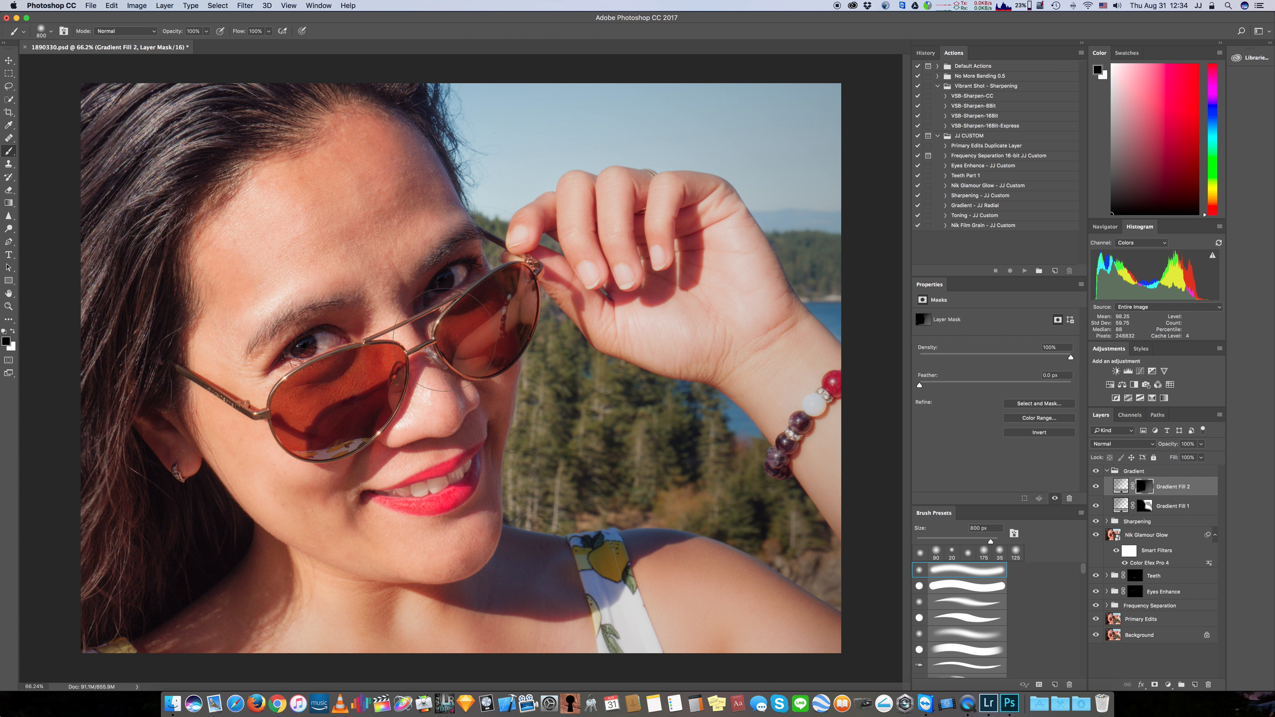
# Dab black over the fingers on the Gradient Fill 2 mask with the brush reduced to 150 px, and inspect the mask
pyautogui.press('[')
pyautogui.press('[')
pyautogui.press('[')
pyautogui.press('[')
pyautogui.press('[')
pyautogui.press('[')
pyautogui.press('[')
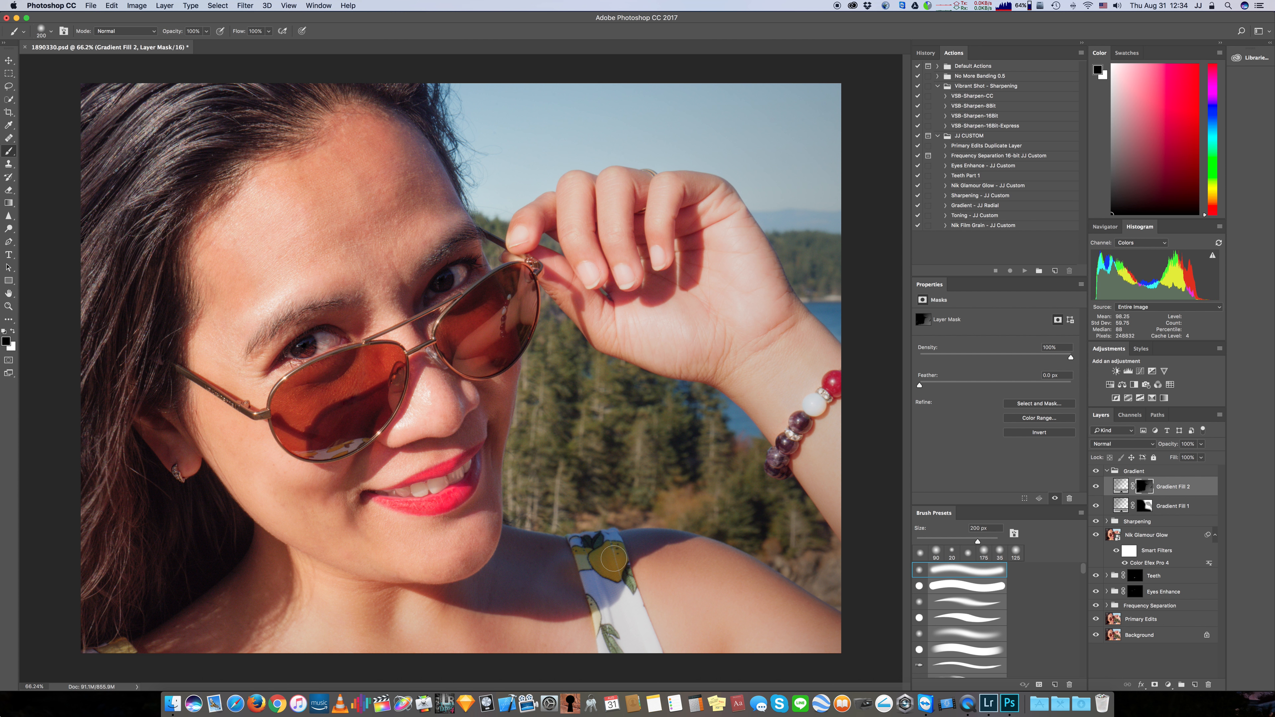
pyautogui.press('[')
pyautogui.press('[')
pyautogui.keyDown('alt'); pyautogui.click(1146, 491); pyautogui.keyUp('alt')
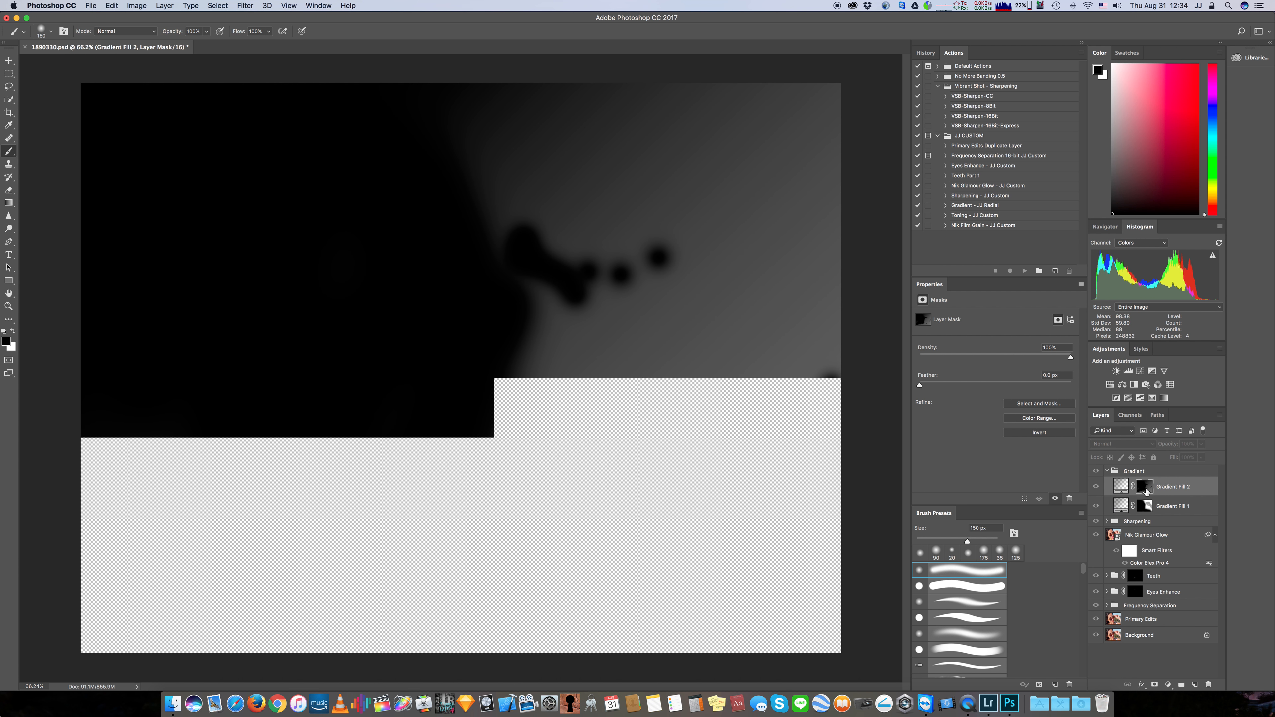
pyautogui.keyDown('alt'); pyautogui.click(1146, 491); pyautogui.keyUp('alt')
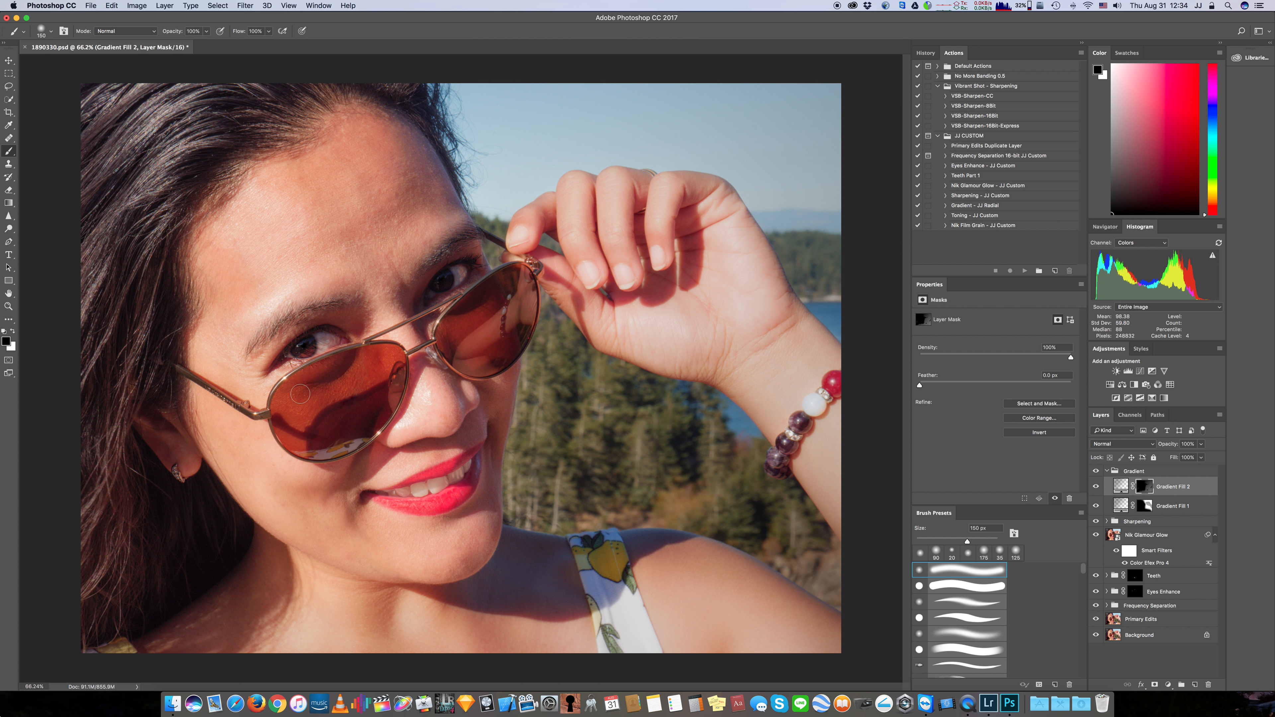
# Enlarge the brush to 500 px for the Gradient Fill 2 mask
pyautogui.press(']')
pyautogui.press(']')
pyautogui.press(']')
pyautogui.press(']')
pyautogui.press(']')
pyautogui.press(']')
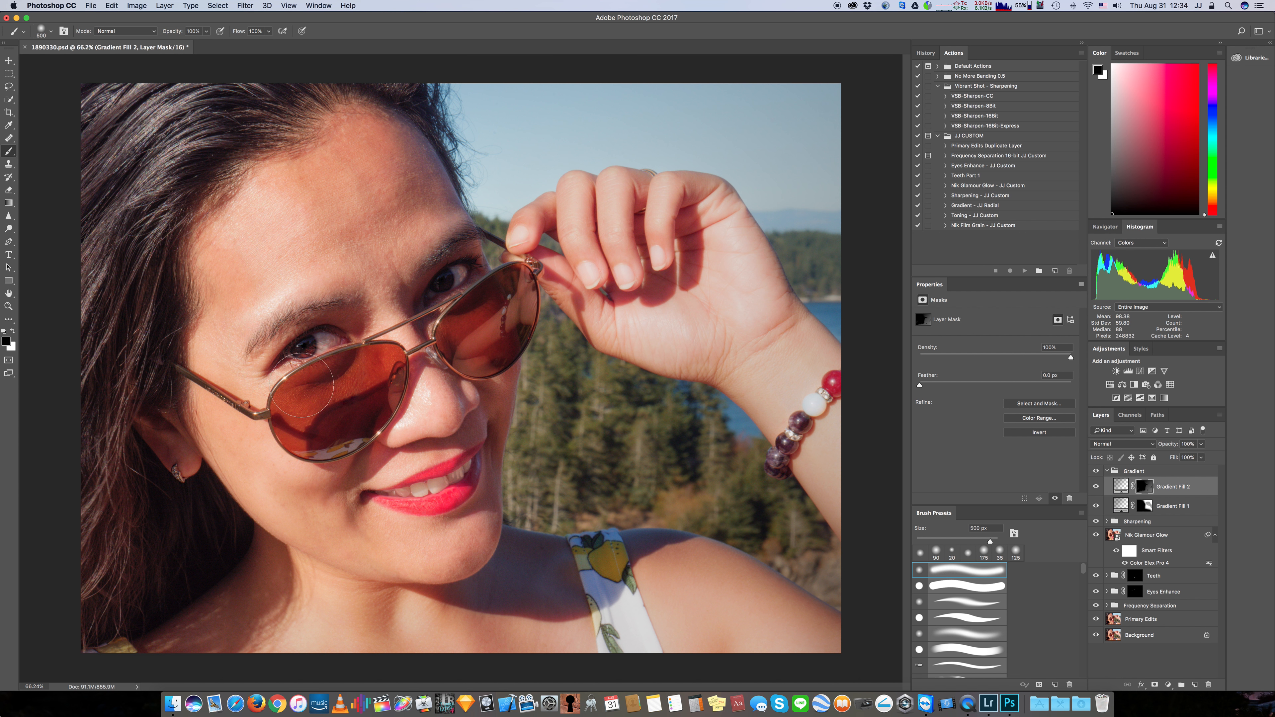